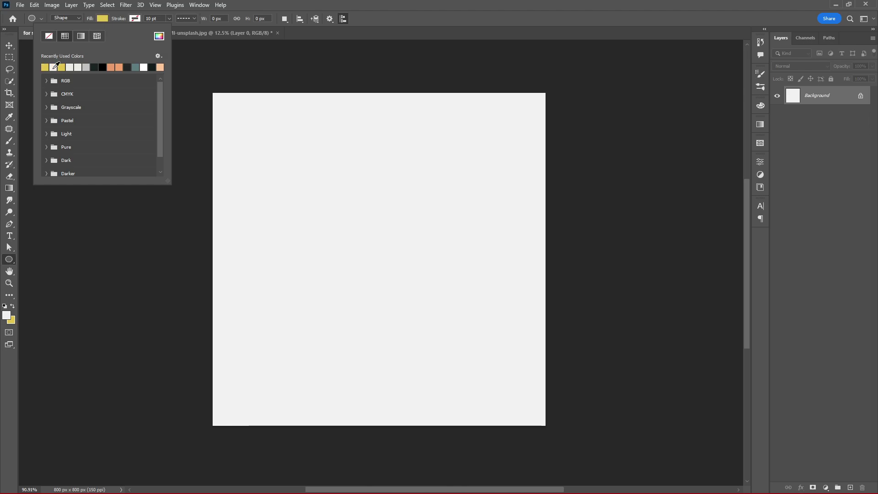
Step: Draw a yellow circle about 224 px in diameter and duplicate it straight down, overlapping the original by half
{"action": "left_click_drag", "start_coordinate": [302, 203], "coordinate": [396, 296]}
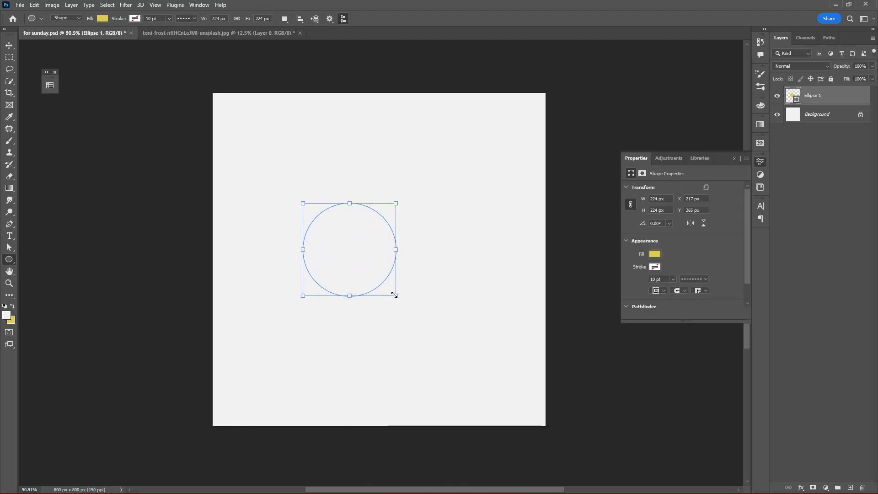
{"action": "left_click", "coordinate": [733, 158]}
{"action": "key", "text": "v"}
{"action": "left_click_drag", "start_coordinate": [361, 250], "coordinate": [344, 260]}
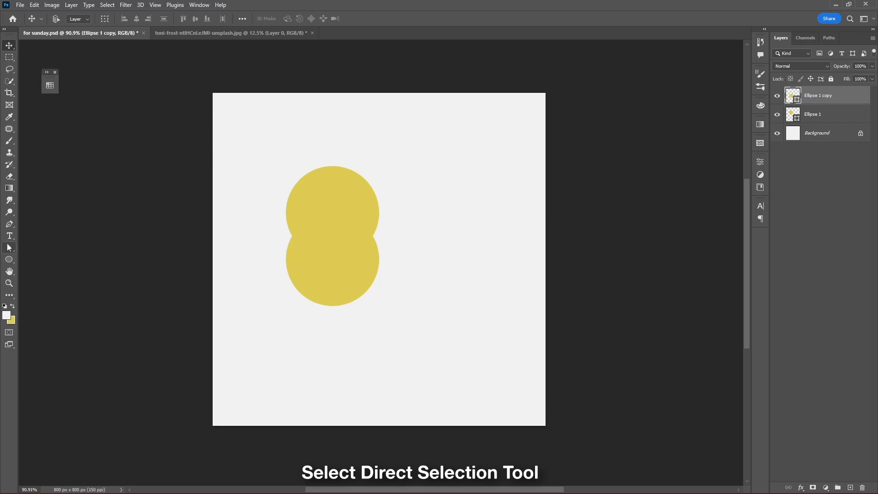
Step: Delete the top anchor point of the lower circle with the Direct Selection tool, accepting conversion to a regular path
{"action": "left_click", "coordinate": [9, 247]}
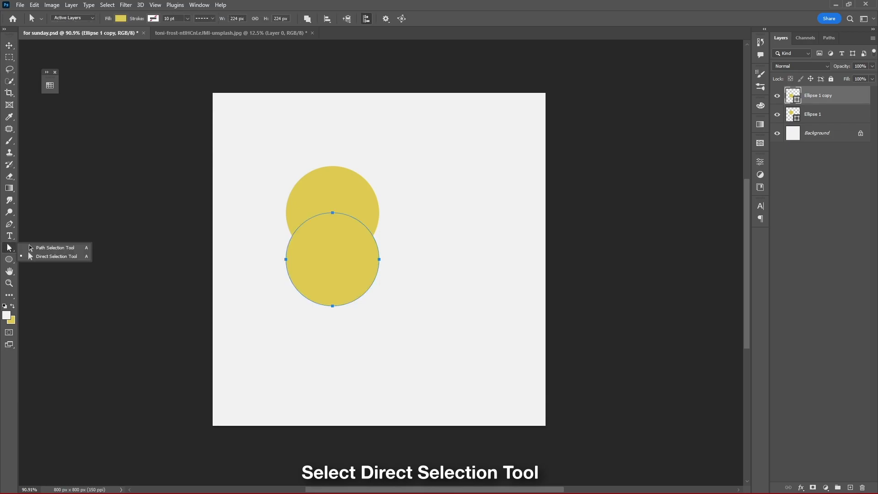
{"action": "left_click", "coordinate": [52, 256]}
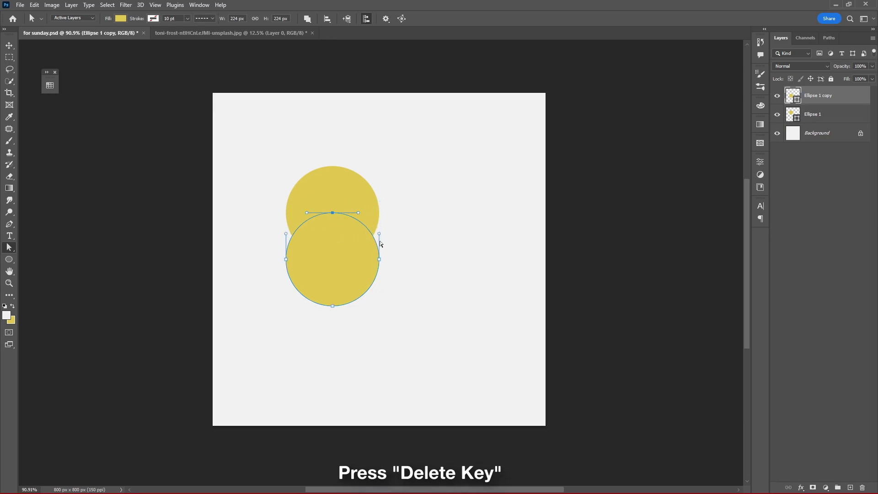
{"action": "key", "text": "Delete"}
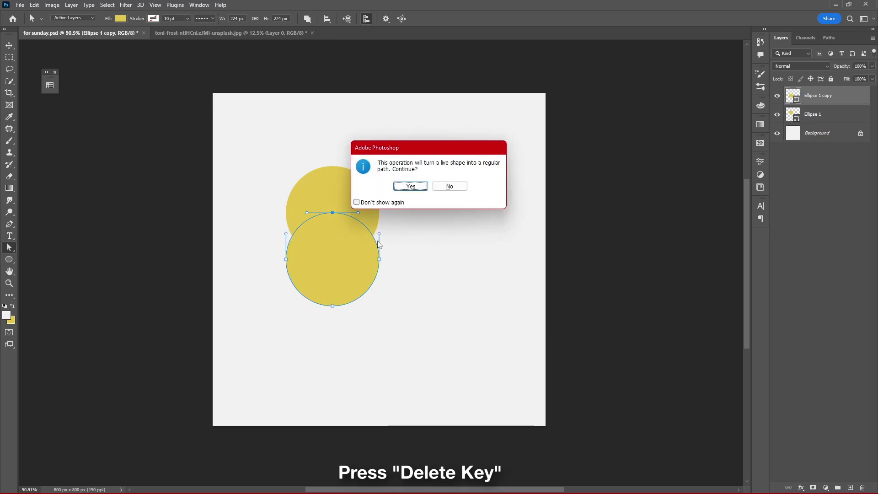
{"action": "left_click", "coordinate": [405, 187]}
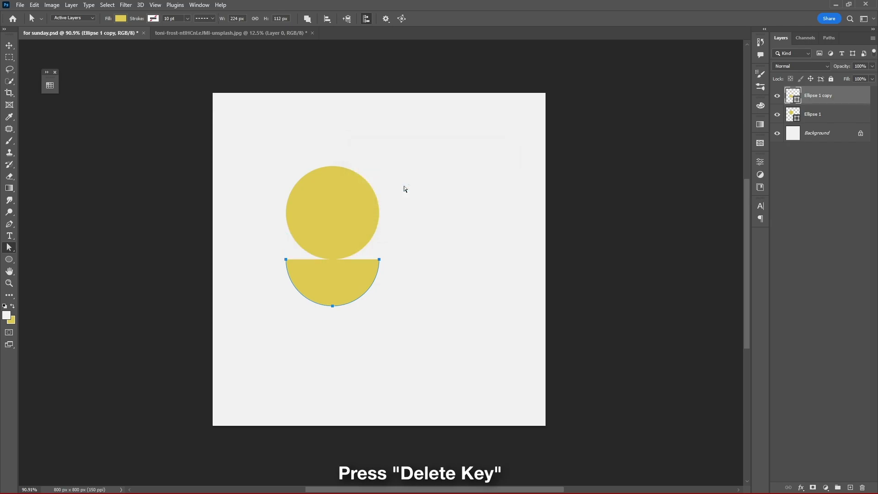
Step: Duplicate the half circle directly below itself and group the circle with both half circles
{"action": "key", "text": "v"}
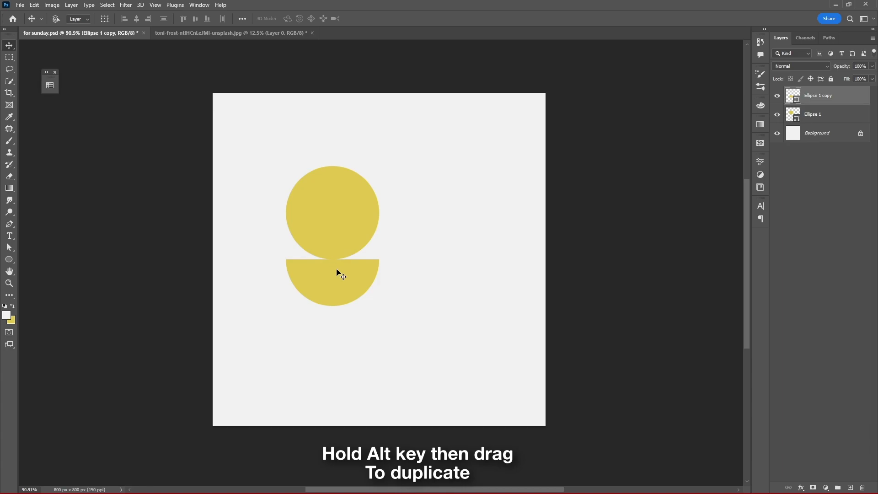
{"action": "left_click_drag", "start_coordinate": [341, 280], "coordinate": [341, 329]}
{"action": "left_click_drag", "start_coordinate": [401, 302], "coordinate": [401, 301]}
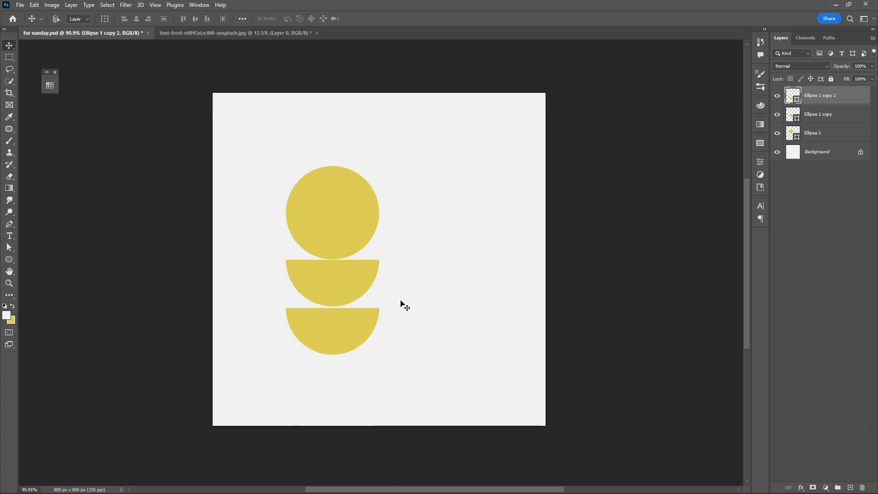
{"action": "left_click", "coordinate": [825, 135], "text": "shift"}
{"action": "key", "text": "ctrl+g"}
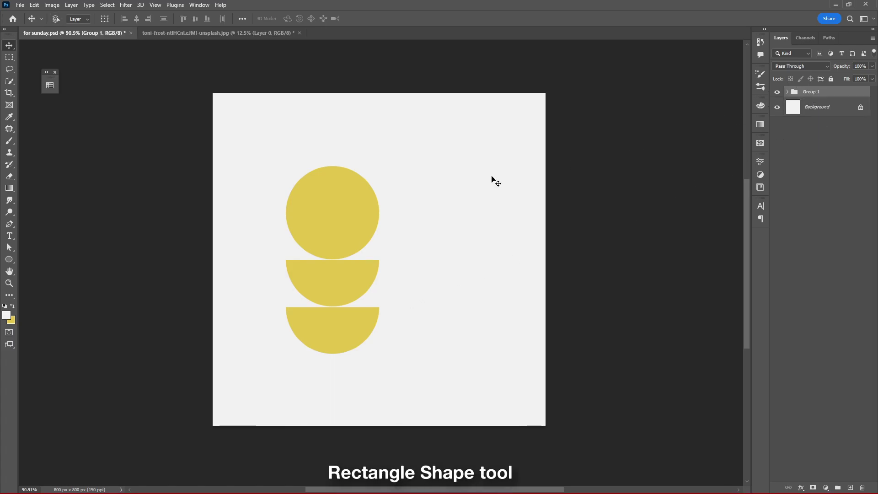
Step: Draw a yellow vertical rectangle about 201 × 449 px with 100 px rounded corners and place it against the right side of the circle
{"action": "left_click", "coordinate": [13, 259]}
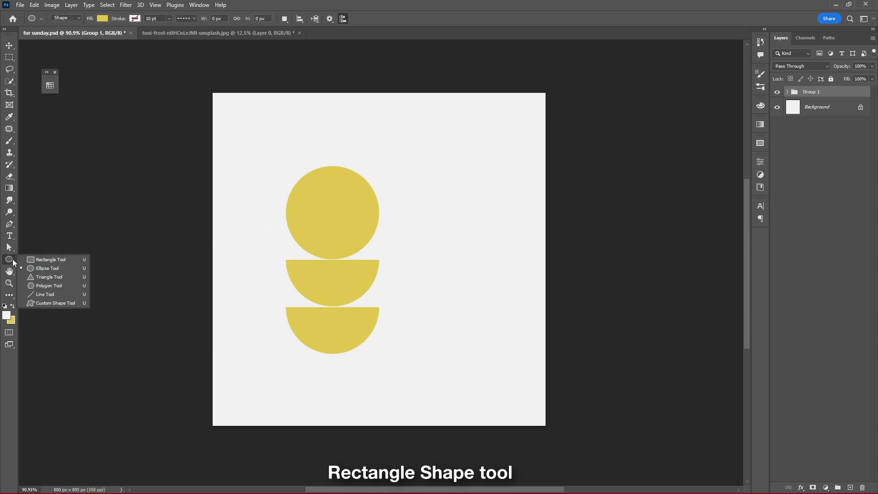
{"action": "left_click", "coordinate": [37, 259]}
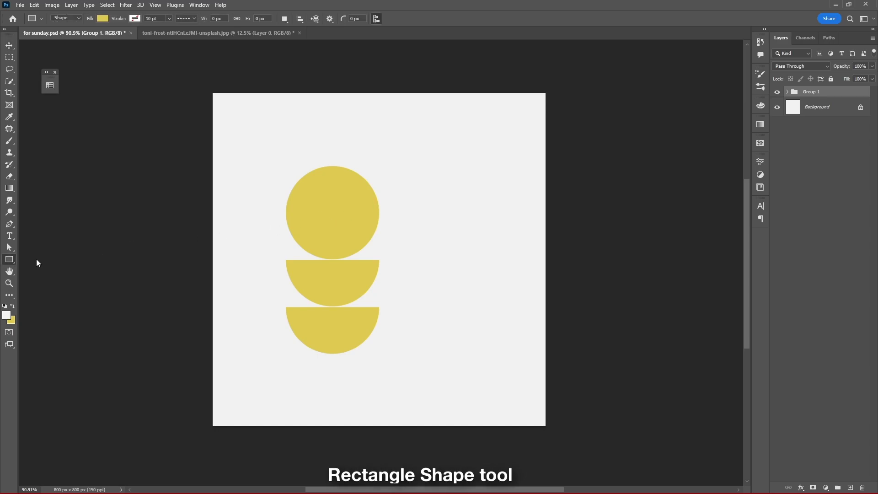
{"action": "left_click_drag", "start_coordinate": [396, 166], "coordinate": [384, 258]}
{"action": "key", "text": "v"}
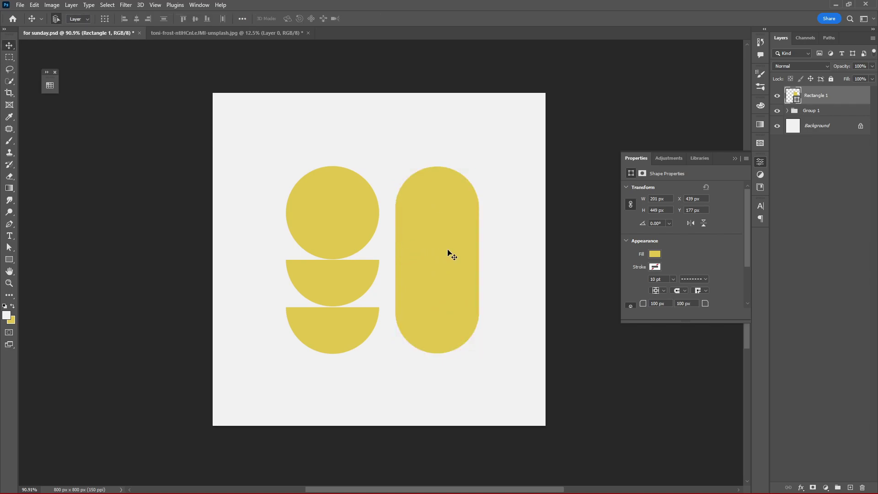
{"action": "left_click_drag", "start_coordinate": [452, 253], "coordinate": [439, 250]}
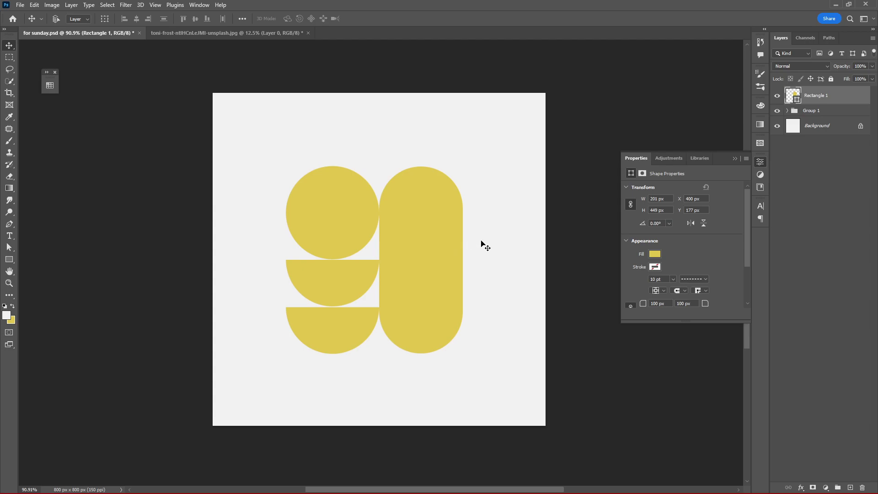
{"action": "left_click", "coordinate": [733, 158]}
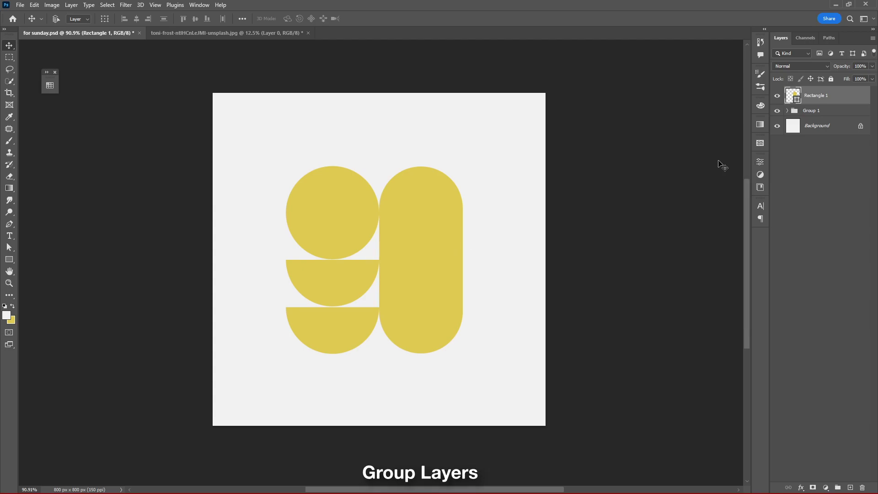
Step: Group the rounded rectangle with the circle group and name the new group Main
{"action": "left_click", "coordinate": [836, 115], "text": "shift"}
{"action": "key", "text": "ctrl+g"}
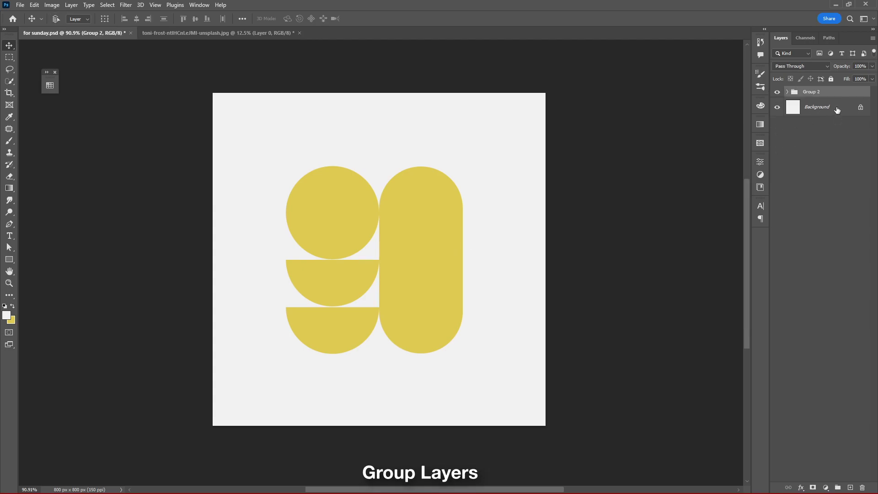
{"action": "key", "text": "Return"}
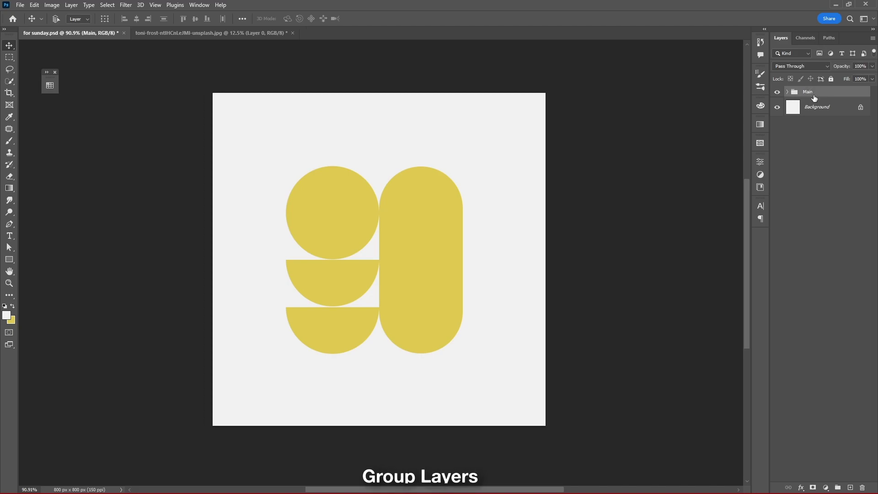
Step: Select all the yellow shapes, centre them on the canvas and collapse the Main group
{"action": "left_click_drag", "start_coordinate": [261, 188], "coordinate": [543, 317]}
{"action": "mouse_move", "coordinate": [428, 256]}
{"action": "left_mouse_down"}
{"action": "mouse_move", "coordinate": [456, 255]}
{"action": "mouse_move", "coordinate": [430, 251]}
{"action": "left_mouse_up"}
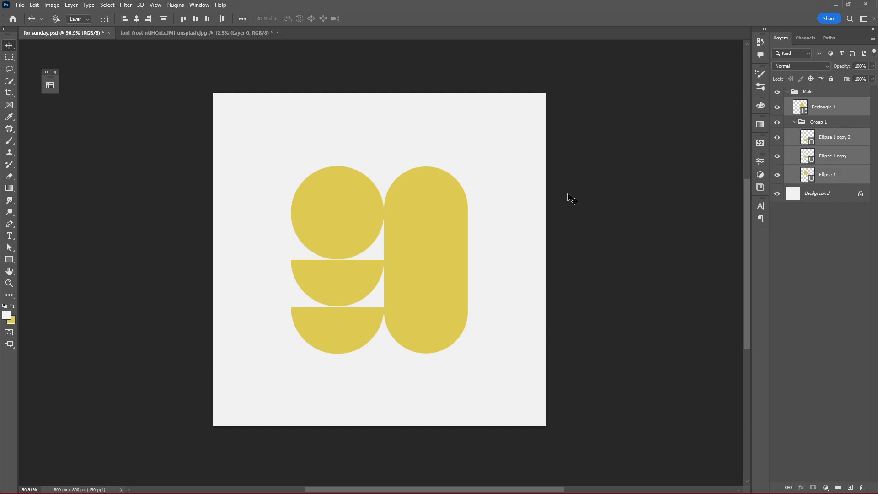
{"action": "left_click", "coordinate": [793, 93]}
{"action": "left_click", "coordinate": [788, 91]}
Step: Bring the photo of the woman into the for sunday.psd document and scale it down to fit within the canvas
{"action": "left_click", "coordinate": [259, 35]}
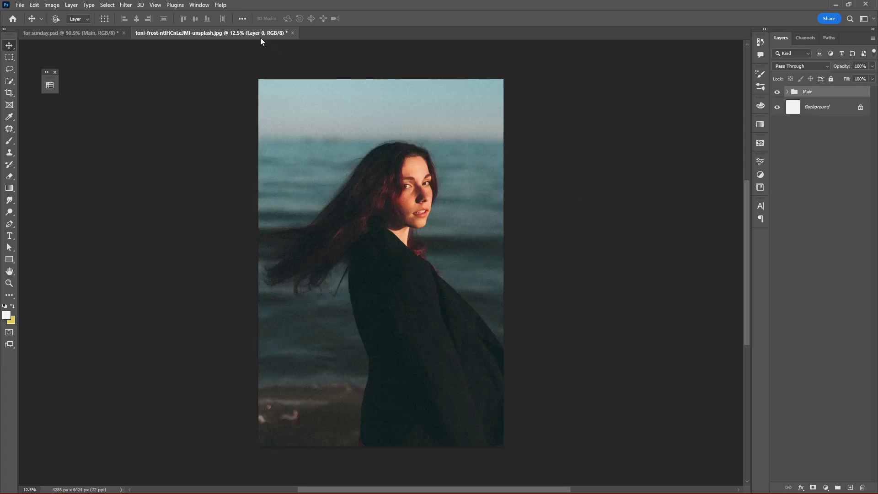
{"action": "left_click_drag", "start_coordinate": [373, 221], "coordinate": [402, 249]}
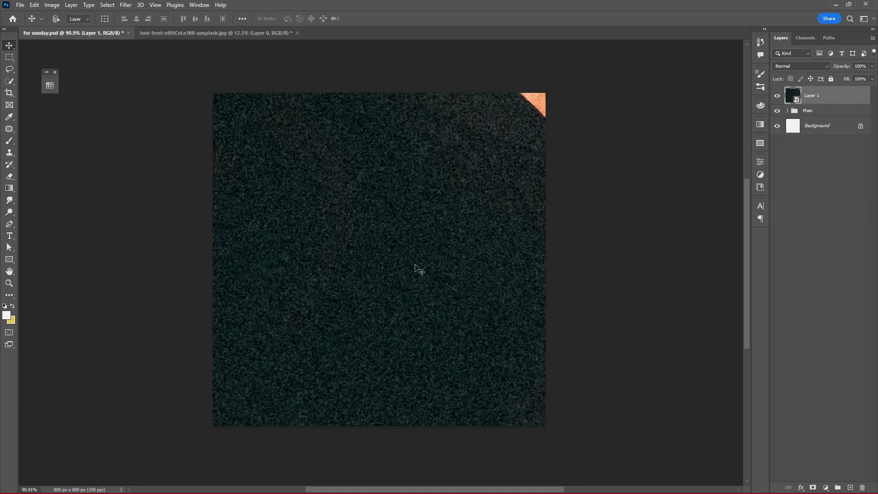
{"action": "scroll", "coordinate": [418, 270], "scroll_direction": "down", "scroll_amount": 6}
{"action": "key", "text": "ctrl+t"}
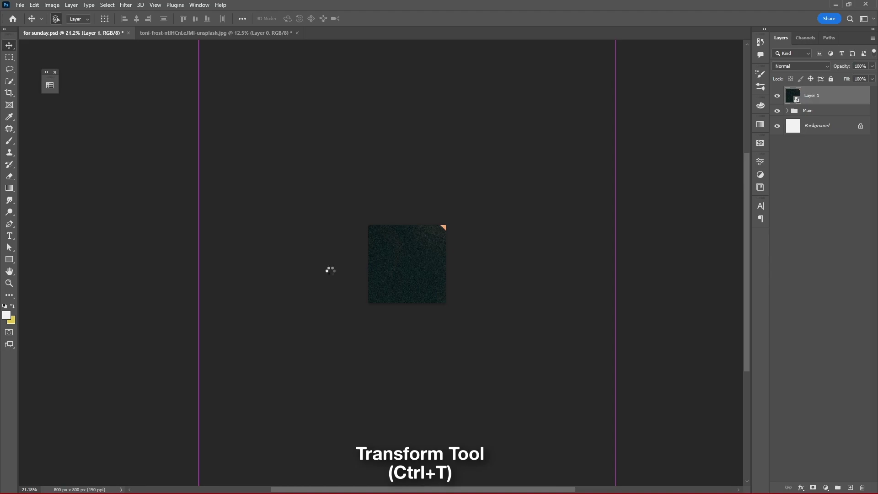
{"action": "left_click_drag", "start_coordinate": [198, 263], "coordinate": [382, 266]}
{"action": "key", "text": "Return"}
{"action": "scroll", "coordinate": [423, 160], "scroll_direction": "up", "scroll_amount": 6}
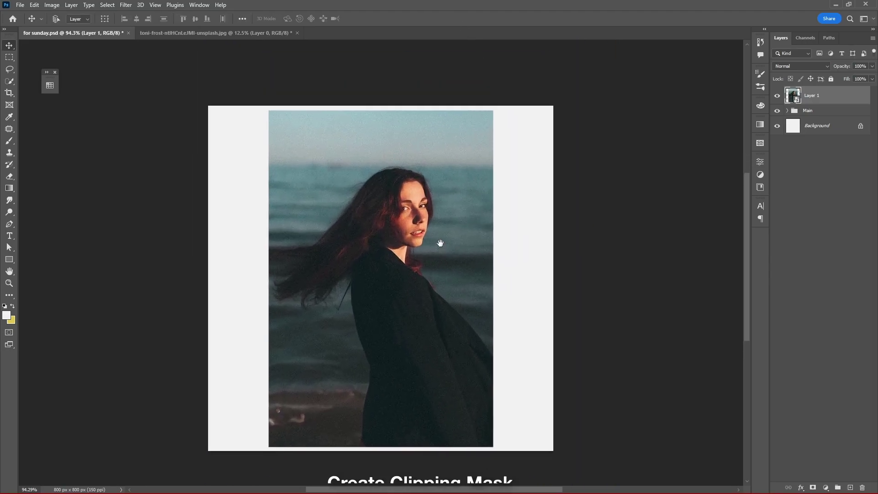
Step: Clip the photo to the Main group and position it so the woman's face sits inside the rounded rectangle
{"action": "right_click", "coordinate": [834, 99]}
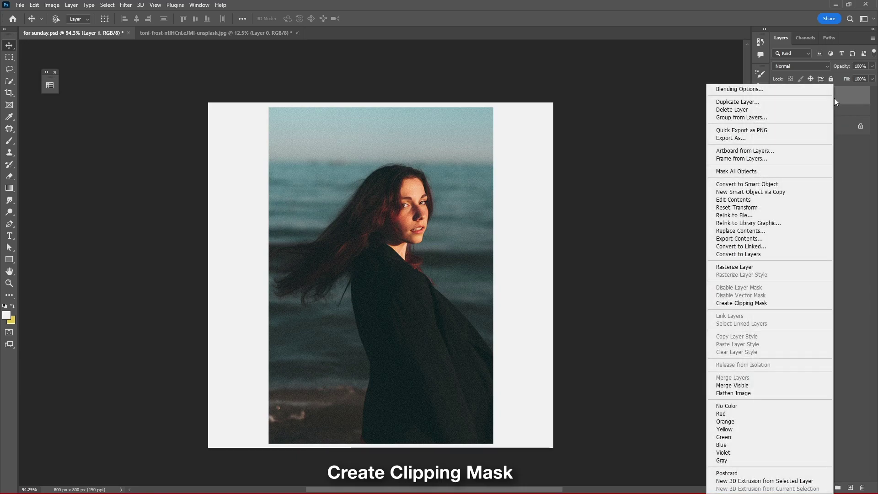
{"action": "left_click", "coordinate": [783, 302]}
{"action": "left_click_drag", "start_coordinate": [422, 229], "coordinate": [444, 249]}
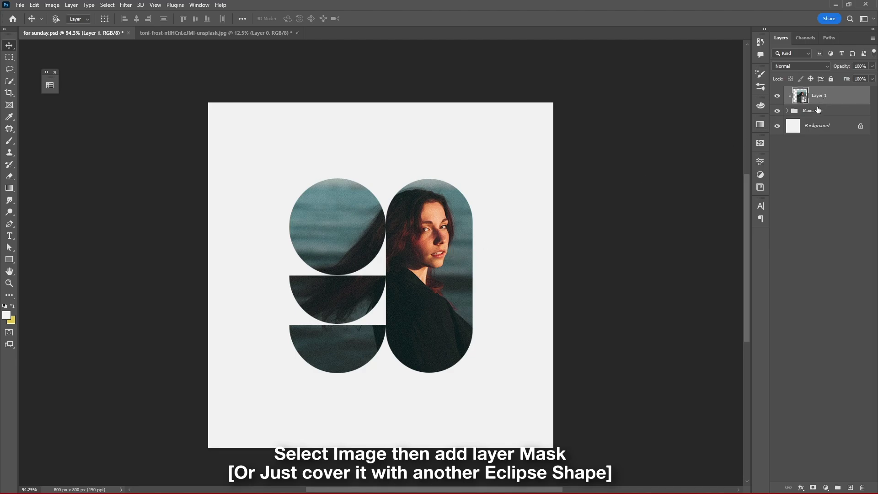
Step: Add a layer mask to the photo and paint it black over the circle with a 90 px brush to reveal the yellow
{"action": "left_click", "coordinate": [813, 488]}
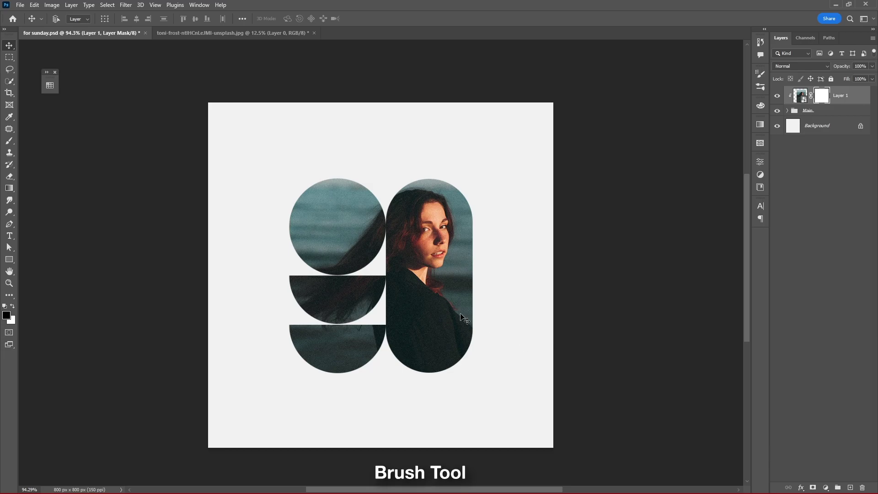
{"action": "key", "text": "b"}
{"action": "right_click", "coordinate": [336, 214]}
{"action": "left_click_drag", "start_coordinate": [357, 176], "coordinate": [359, 226]}
{"action": "left_click_drag", "start_coordinate": [358, 225], "coordinate": [309, 243]}
Step: Mask the remaining photo edges of the circle with a 20 px brush and restore the overpainted edge of the rounded rectangle
{"action": "scroll", "coordinate": [343, 234], "scroll_direction": "up", "scroll_amount": 10}
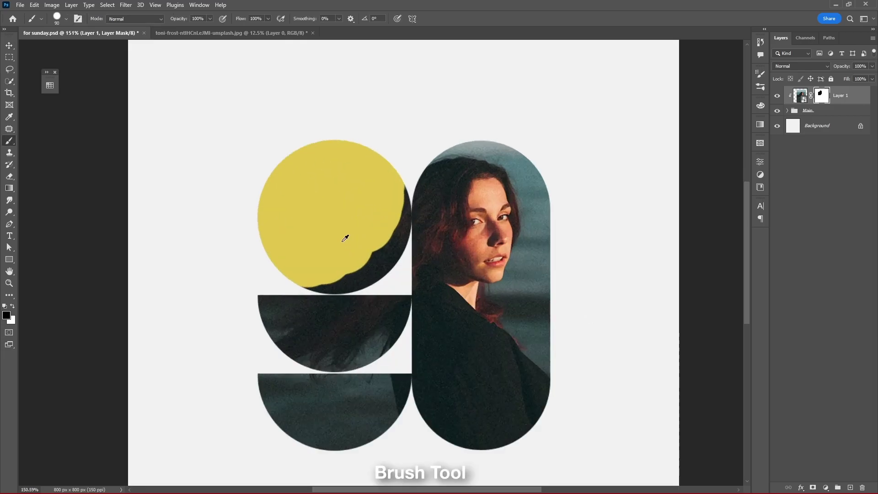
{"action": "key", "text": "bracketleft"}
{"action": "key", "text": "bracketleft"}
{"action": "key", "text": "bracketleft"}
{"action": "key", "text": "bracketleft"}
{"action": "key", "text": "bracketleft"}
{"action": "key", "text": "bracketleft"}
{"action": "mouse_move", "coordinate": [447, 147]}
{"action": "left_mouse_down"}
{"action": "mouse_move", "coordinate": [452, 210]}
{"action": "mouse_move", "coordinate": [287, 342]}
{"action": "mouse_move", "coordinate": [466, 203]}
{"action": "mouse_move", "coordinate": [438, 265]}
{"action": "mouse_move", "coordinate": [270, 339]}
{"action": "mouse_move", "coordinate": [371, 342]}
{"action": "mouse_move", "coordinate": [321, 349]}
{"action": "left_mouse_up"}
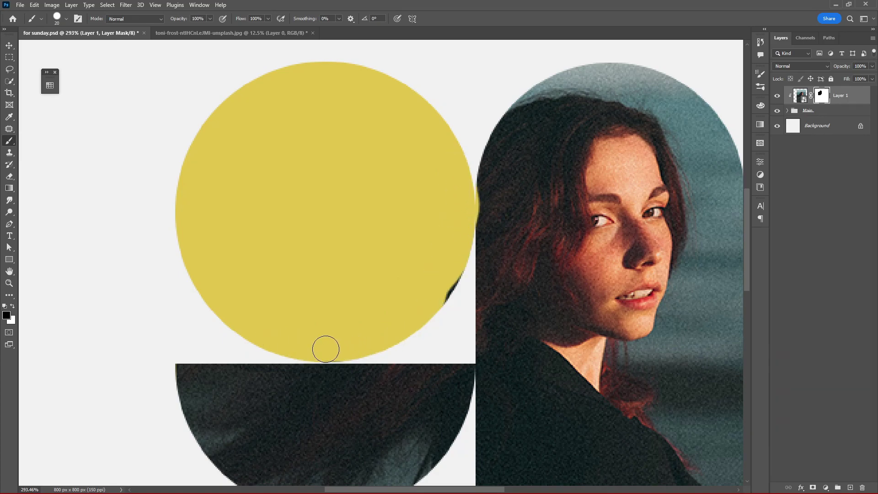
{"action": "key", "text": "x"}
{"action": "left_click_drag", "start_coordinate": [488, 194], "coordinate": [490, 230]}
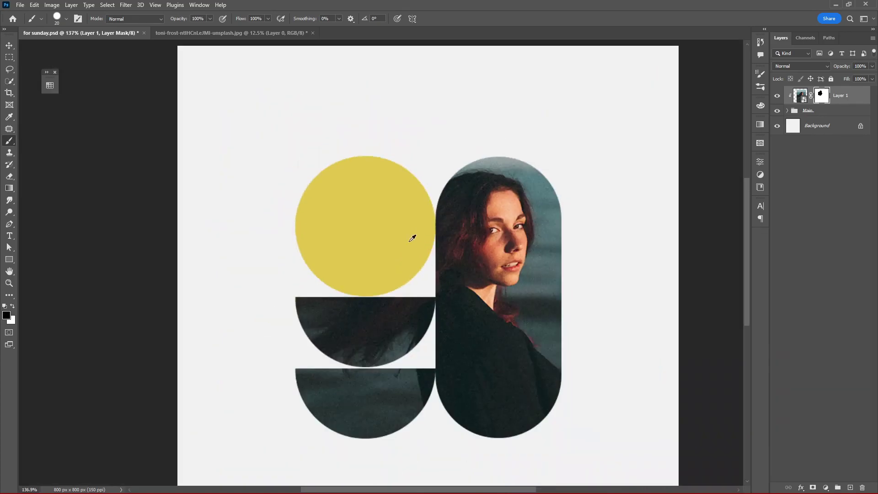
Step: Add a centred Lorem ipsum paragraph below the shapes in Inter Regular, 6 pt with 7 pt leading
{"action": "key", "text": "ctrl+0"}
{"action": "key", "text": "t"}
{"action": "left_click_drag", "start_coordinate": [289, 427], "coordinate": [567, 391]}
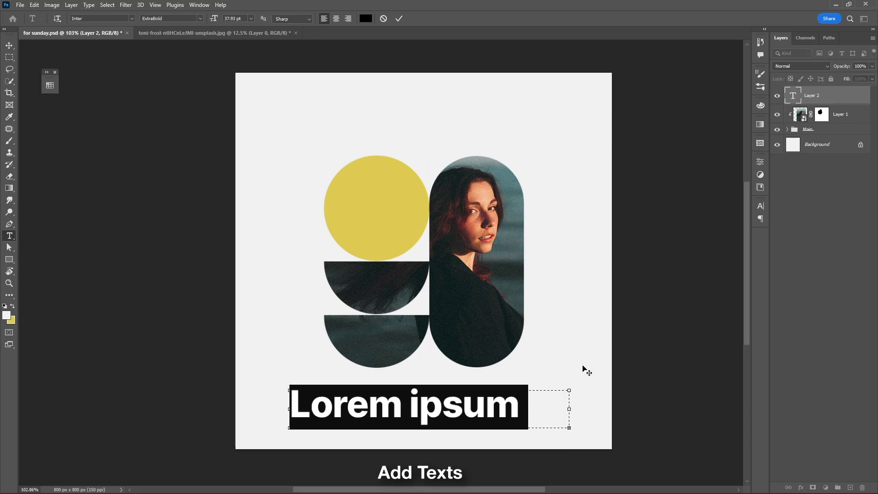
{"action": "left_click", "coordinate": [760, 206]}
{"action": "left_click", "coordinate": [745, 220]}
{"action": "left_click", "coordinate": [754, 250]}
{"action": "type", "text": "8"}
{"action": "left_click", "coordinate": [336, 19]}
{"action": "double_click", "coordinate": [722, 230]}
{"action": "type", "text": "76"}
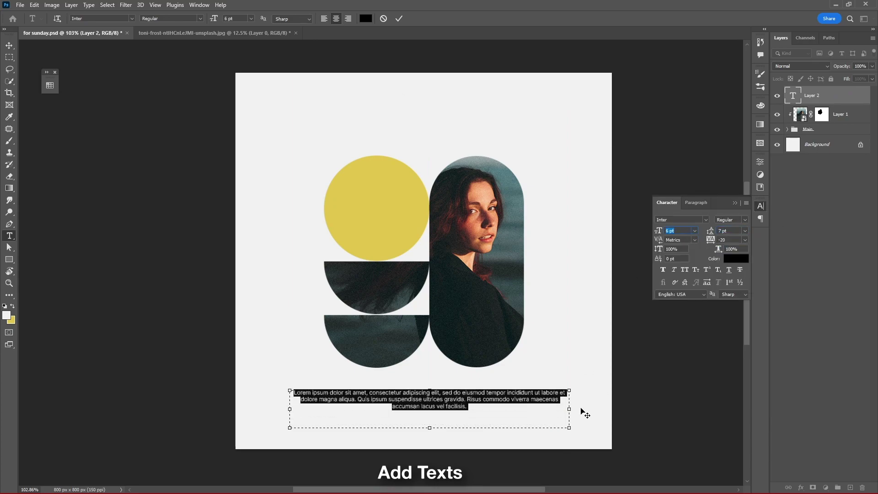
{"action": "left_click", "coordinate": [602, 392]}
Step: Add the left-aligned headline "Discover your path." in Inter ExtraBold, 22 pt, at the canvas's upper-left corner
{"action": "left_click_drag", "start_coordinate": [267, 94], "coordinate": [414, 138]}
{"action": "type", "text": "Discover your Path."}
{"action": "key", "text": "ctrl+a"}
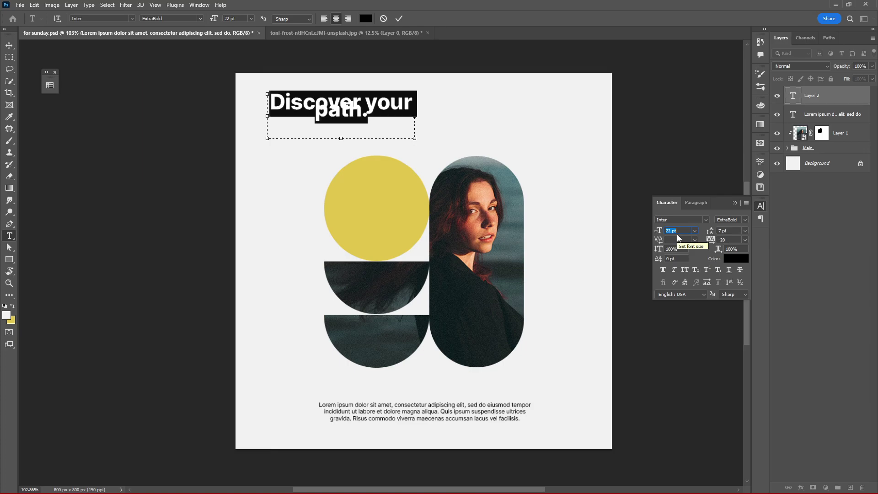
{"action": "key", "text": "ctrl+shift+l"}
{"action": "left_click_drag", "start_coordinate": [414, 115], "coordinate": [388, 113]}
{"action": "key", "text": "ctrl+Return"}
{"action": "key", "text": "v"}
{"action": "left_click_drag", "start_coordinate": [338, 115], "coordinate": [336, 119]}
{"action": "left_click", "coordinate": [734, 202]}
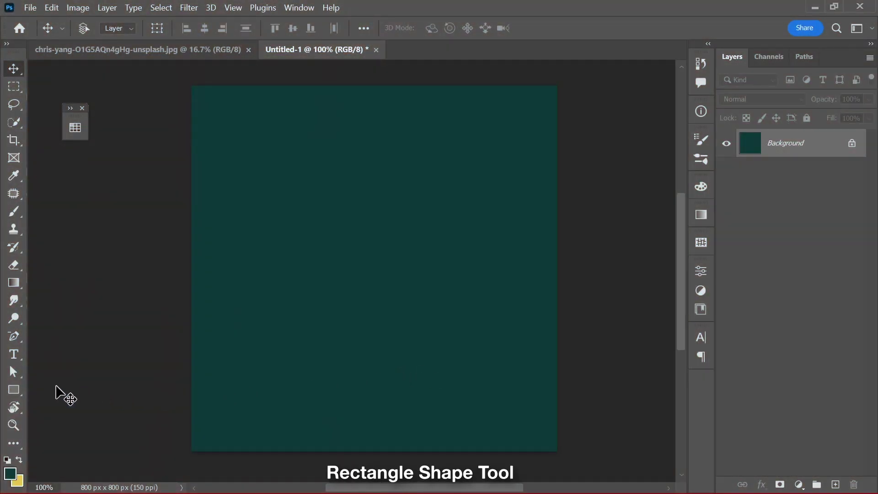
Step: Draw a square about 203 px wide right of centre on the dark green canvas and fill it with off-white
{"action": "left_click", "coordinate": [13, 389]}
{"action": "left_click", "coordinate": [66, 390]}
{"action": "left_click_drag", "start_coordinate": [409, 209], "coordinate": [501, 300]}
{"action": "left_click", "coordinate": [154, 28]}
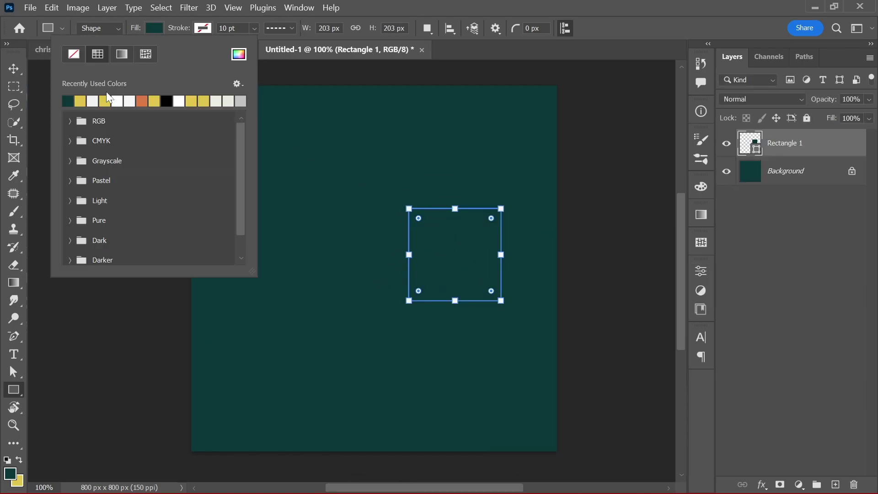
{"action": "left_click", "coordinate": [92, 101]}
Step: Round only the lower-right corner of the off-white square to a radius of about 167 px
{"action": "left_click", "coordinate": [493, 292]}
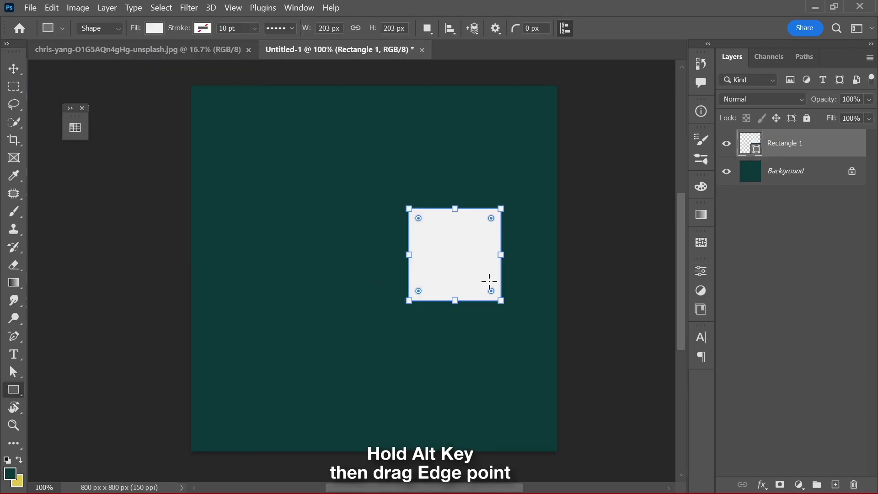
{"action": "left_click_drag", "start_coordinate": [492, 291], "coordinate": [425, 226]}
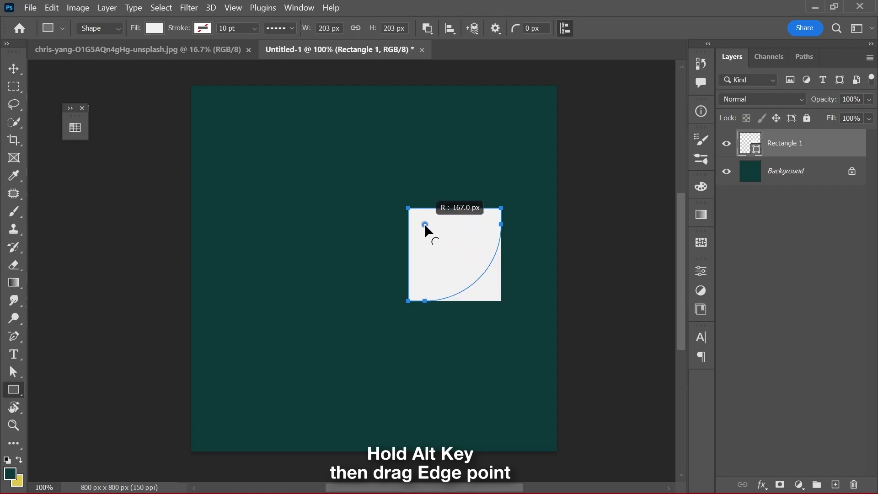
{"action": "key", "text": "v"}
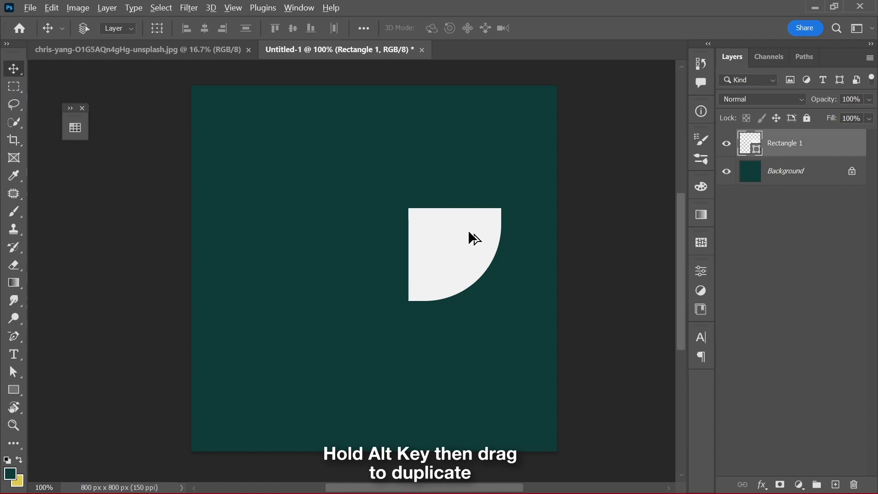
Step: Duplicate the off-white shape twice, once to its left and once below between the two, and flip the lower copy horizontally
{"action": "left_click_drag", "start_coordinate": [474, 238], "coordinate": [298, 238]}
{"action": "left_click_drag", "start_coordinate": [439, 246], "coordinate": [394, 337]}
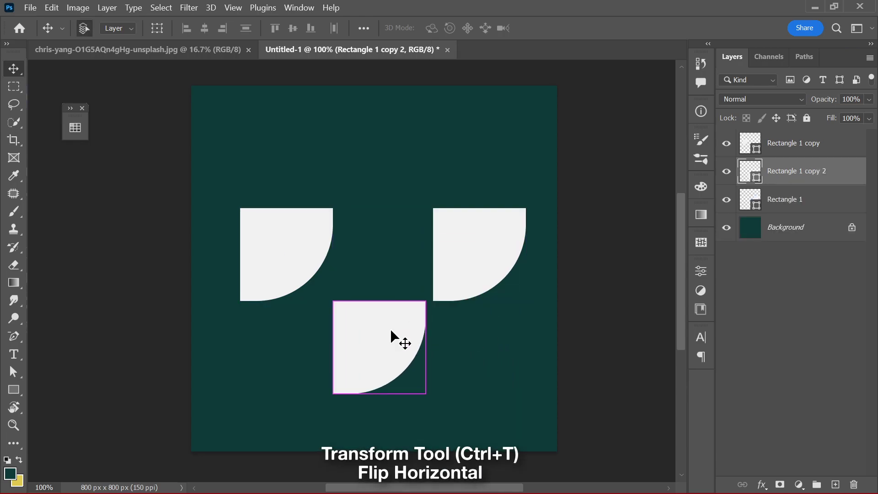
{"action": "key", "text": "ctrl+t"}
{"action": "right_click", "coordinate": [392, 330]}
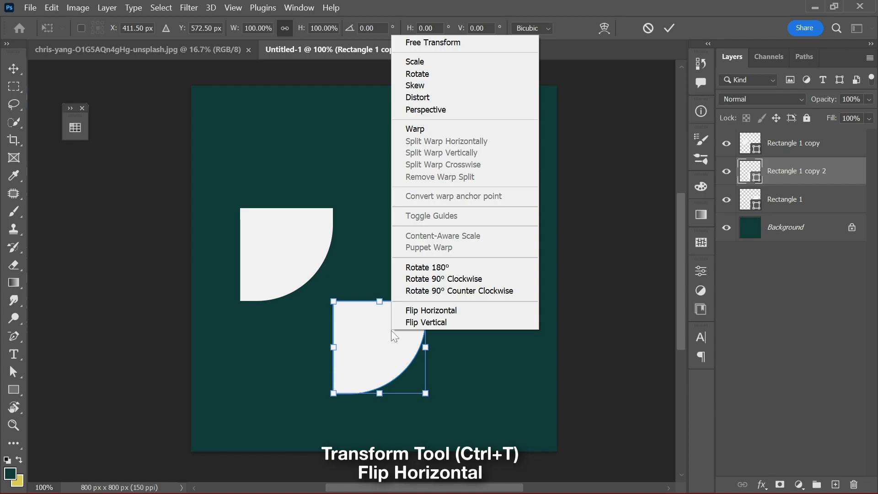
{"action": "left_click", "coordinate": [412, 310]}
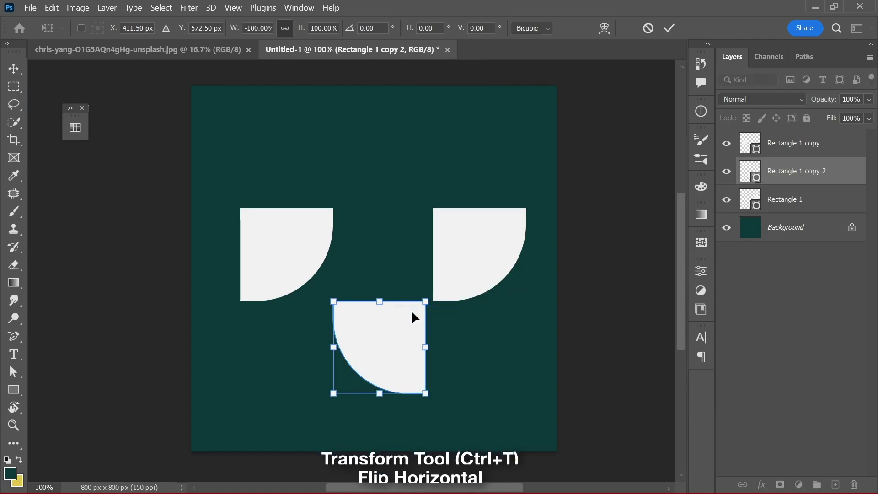
{"action": "key", "text": "Return"}
Step: Align the three off-white shapes so the lower one meets the upper right shape's corner and the upper left one ends at its left edge
{"action": "left_click_drag", "start_coordinate": [297, 250], "coordinate": [314, 250]}
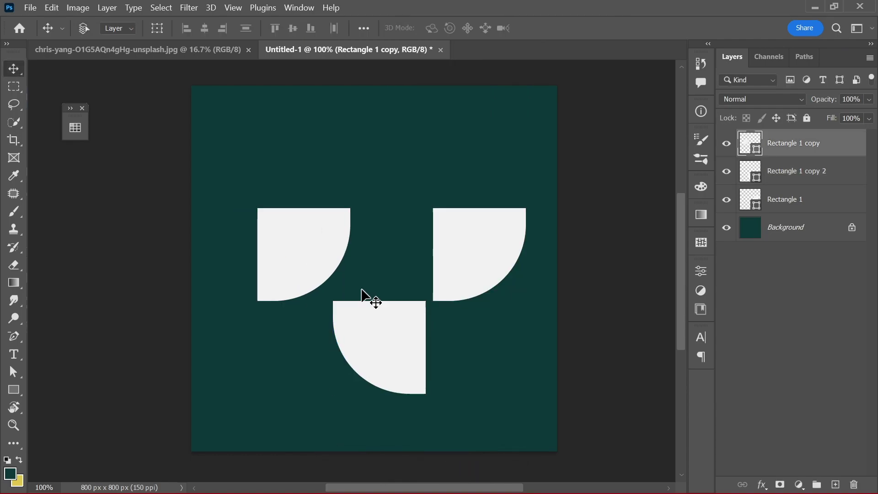
{"action": "left_click_drag", "start_coordinate": [384, 324], "coordinate": [391, 322]}
{"action": "left_click_drag", "start_coordinate": [312, 244], "coordinate": [303, 242]}
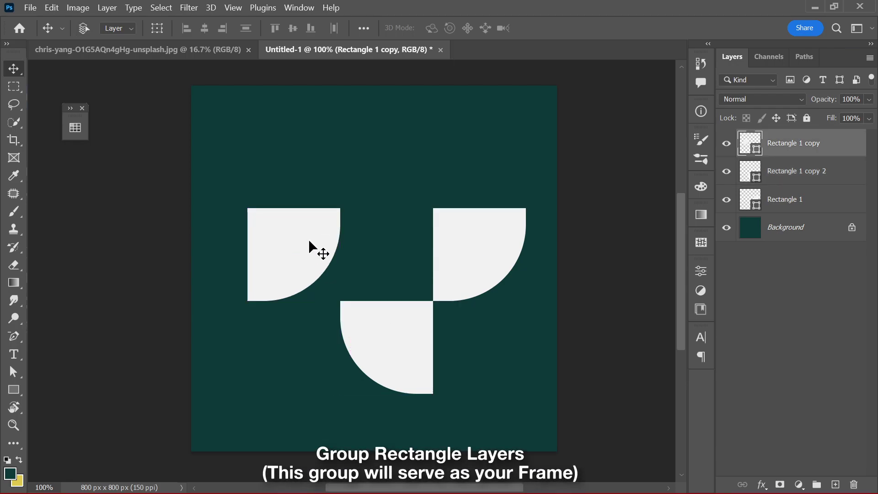
Step: Group the three rectangle layers and name the group "Frame"
{"action": "left_click", "coordinate": [797, 206], "text": "shift"}
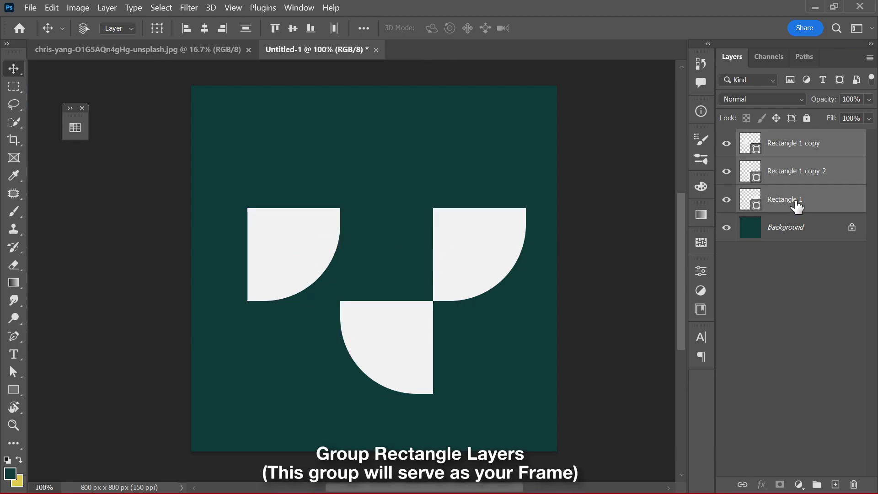
{"action": "key", "text": "ctrl+g"}
{"action": "double_click", "coordinate": [777, 137]}
{"action": "type", "text": "Frame"}
{"action": "key", "text": "Return"}
Step: Draw a circle about 250 px wide between the upper two shapes and fill it with yellow
{"action": "right_click", "coordinate": [14, 389]}
{"action": "left_click", "coordinate": [96, 398]}
{"action": "left_click_drag", "start_coordinate": [349, 203], "coordinate": [464, 322]}
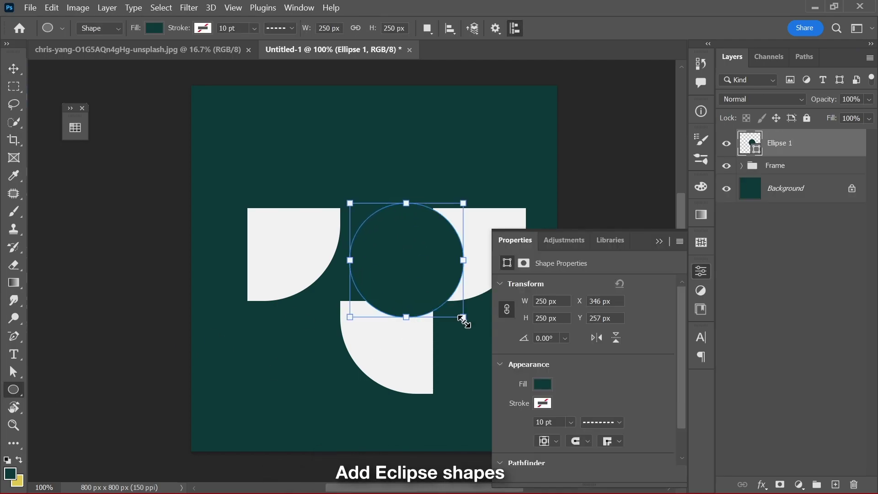
{"action": "left_click", "coordinate": [154, 27]}
{"action": "left_click", "coordinate": [104, 100]}
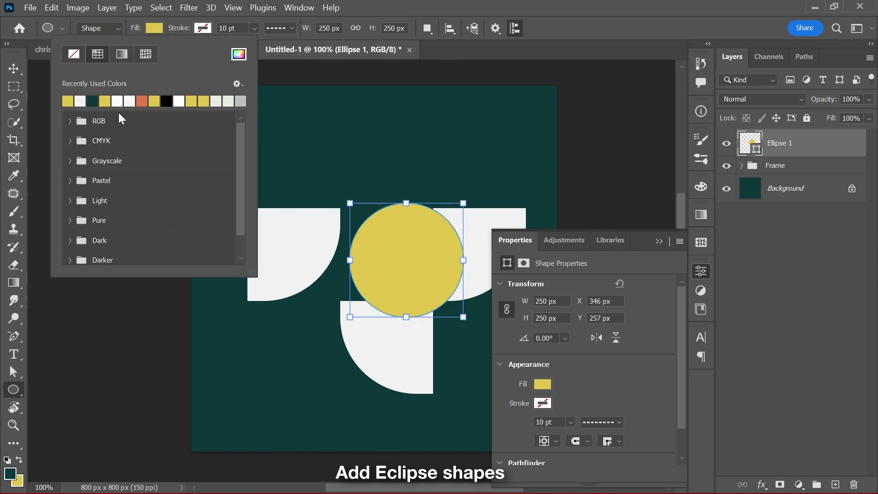
{"action": "left_click", "coordinate": [659, 241]}
Step: Move the yellow circle into the gap between the upper two shapes and scale it down to about 198 px
{"action": "key", "text": "v"}
{"action": "left_click_drag", "start_coordinate": [430, 277], "coordinate": [408, 269]}
{"action": "key", "text": "ctrl+t"}
{"action": "left_click_drag", "start_coordinate": [443, 312], "coordinate": [431, 298]}
{"action": "left_click_drag", "start_coordinate": [341, 205], "coordinate": [342, 206]}
{"action": "left_click", "coordinate": [669, 28]}
Step: Fine-tune the yellow circle's position so it sits snugly in the gap above the lower off-white shape
{"action": "scroll", "coordinate": [375, 262], "scroll_direction": "up", "scroll_amount": 4}
{"action": "left_click_drag", "start_coordinate": [406, 252], "coordinate": [402, 252]}
{"action": "key", "text": "Right"}
{"action": "key", "text": "Down"}
{"action": "key", "text": "Up"}
{"action": "key", "text": "Up"}
{"action": "key", "text": "Left"}
{"action": "key", "text": "Left"}
{"action": "key", "text": "Left"}
{"action": "key", "text": "Left"}
{"action": "key", "text": "Up"}
{"action": "key", "text": "Up"}
{"action": "key", "text": "Up"}
{"action": "key", "text": "Up"}
{"action": "key", "text": "Up"}
{"action": "key", "text": "Up"}
Step: Duplicate the yellow circle beneath the upper right shape and fill the copy with white
{"action": "left_click_drag", "start_coordinate": [390, 256], "coordinate": [531, 400], "text": "alt"}
{"action": "key", "text": "u"}
{"action": "left_click", "coordinate": [154, 28]}
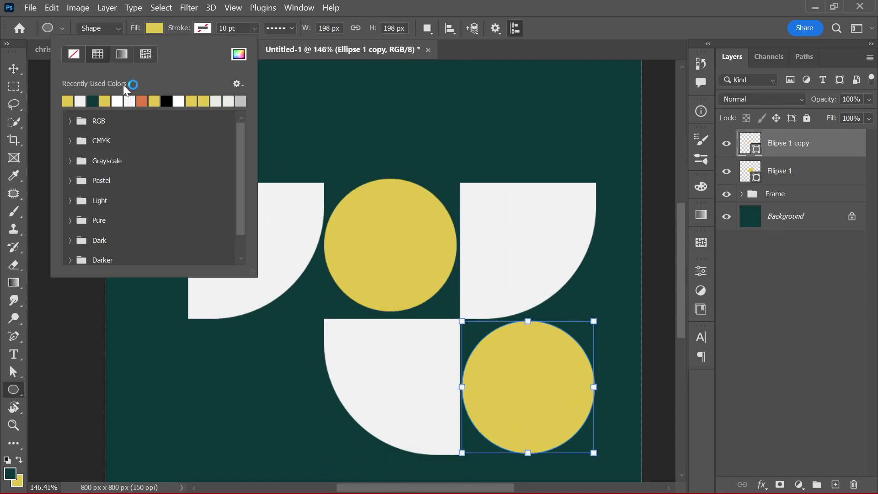
{"action": "left_click", "coordinate": [117, 100]}
{"action": "key", "text": "Return"}
Step: Duplicate the white circle beneath the upper left shape and fill the copy with orange
{"action": "key", "text": "v"}
{"action": "left_click_drag", "start_coordinate": [547, 373], "coordinate": [274, 369], "text": "alt"}
{"action": "key", "text": "u"}
{"action": "left_click", "coordinate": [155, 29]}
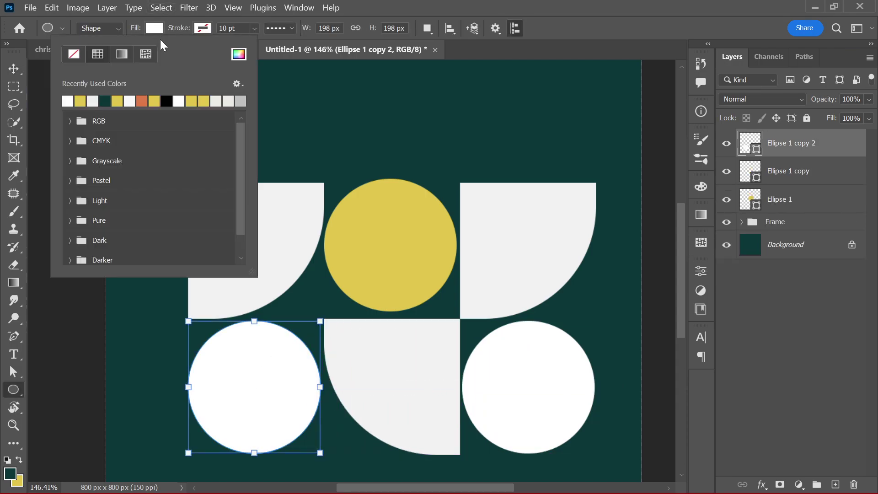
{"action": "left_click", "coordinate": [148, 97]}
{"action": "key", "text": "Return"}
{"action": "key", "text": "v"}
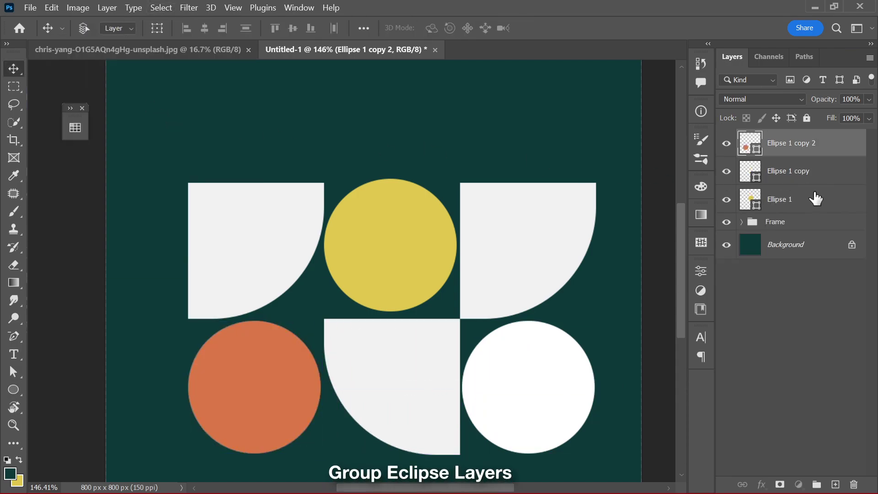
Step: Group the three ellipse layers and name the group "Eclipse"
{"action": "left_click", "coordinate": [815, 198], "text": "shift"}
{"action": "key", "text": "ctrl+g"}
{"action": "double_click", "coordinate": [778, 137]}
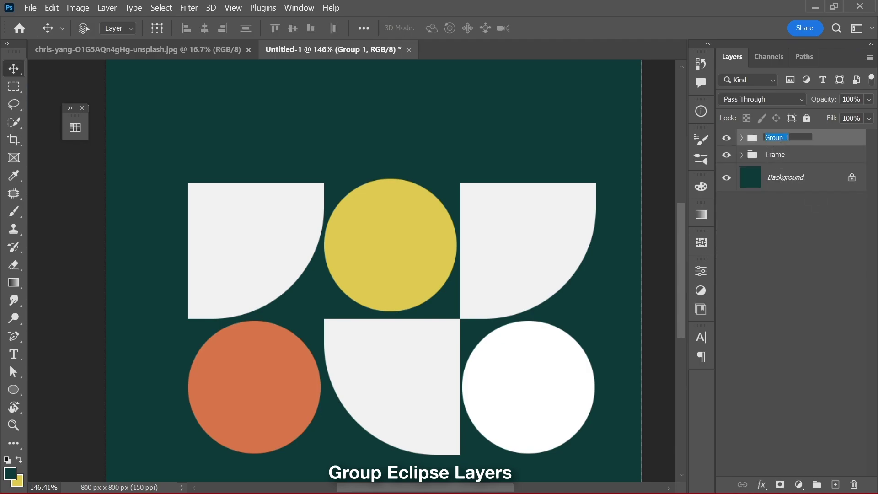
{"action": "type", "text": "Eclips"}
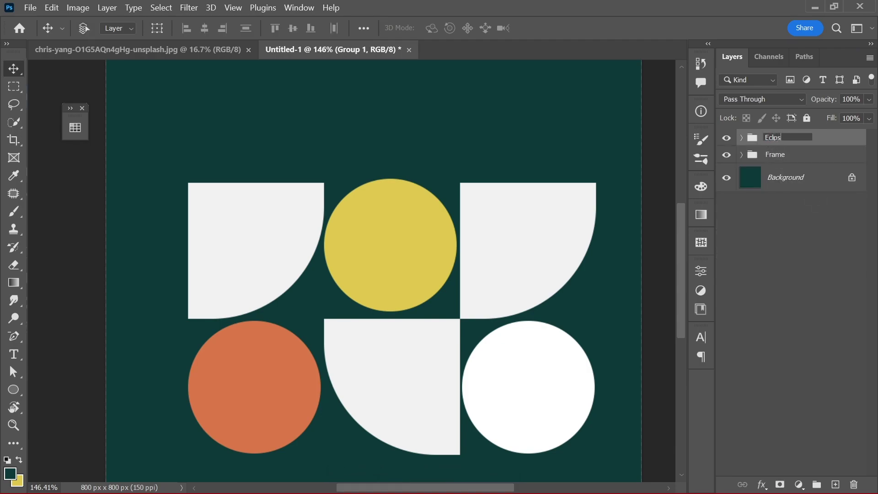
{"action": "key", "text": "Return"}
Step: Convert the chris-yang portrait photo's background layer to a smart object and bring it into the Untitled-1 poster document
{"action": "scroll", "coordinate": [334, 336], "scroll_direction": "down", "scroll_amount": 1}
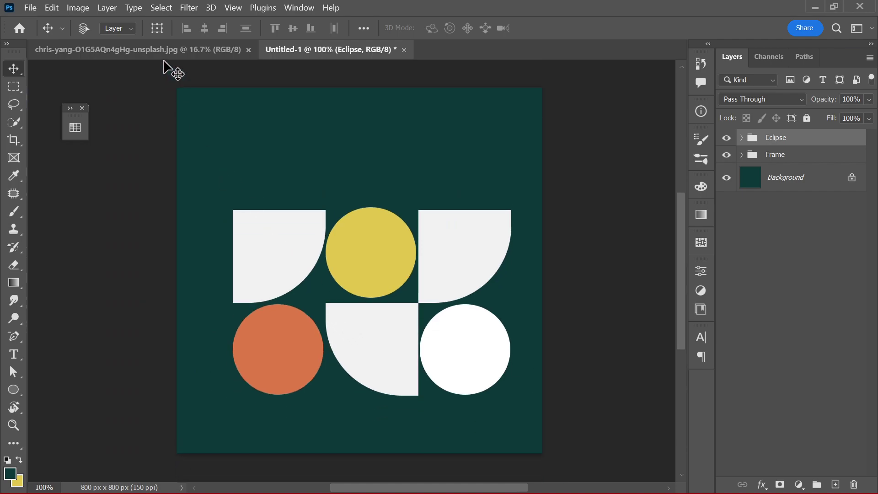
{"action": "left_click", "coordinate": [167, 54]}
{"action": "right_click", "coordinate": [806, 144]}
{"action": "left_click", "coordinate": [800, 250]}
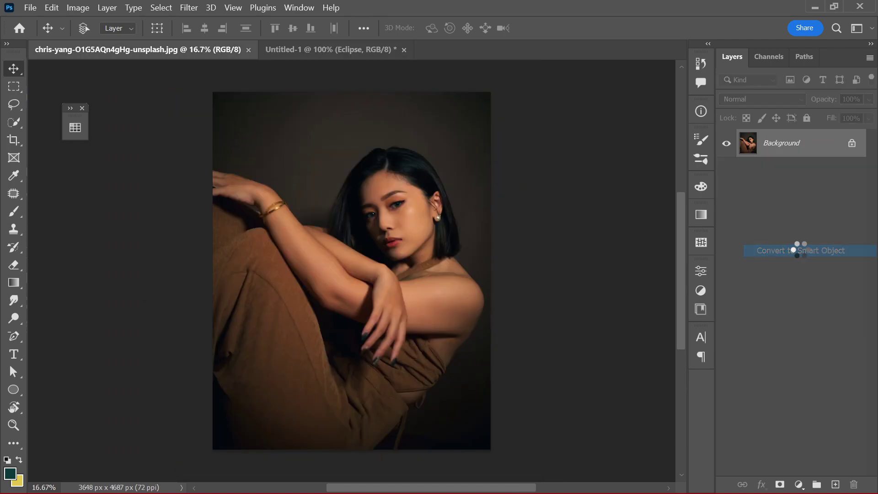
{"action": "left_click_drag", "start_coordinate": [383, 167], "coordinate": [425, 274]}
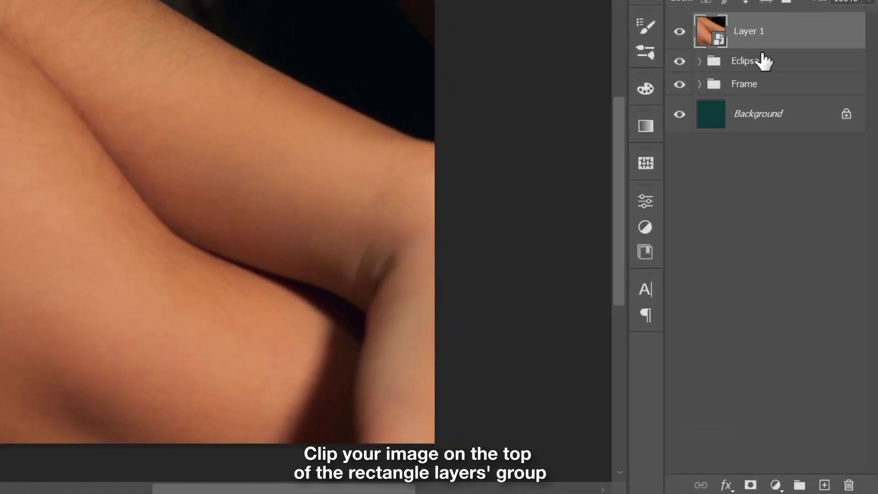
Step: Place the photo layer between the Eclipse and Frame groups and clip it to the Frame group
{"action": "left_click_drag", "start_coordinate": [780, 43], "coordinate": [783, 84]}
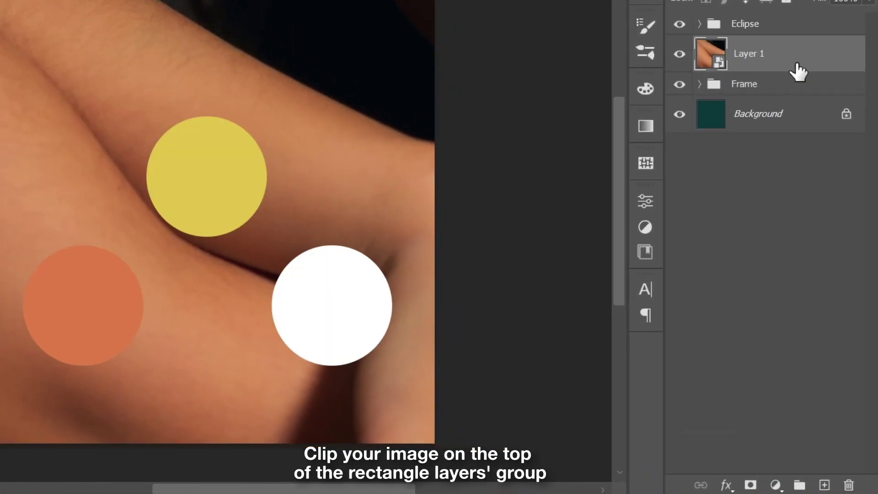
{"action": "right_click", "coordinate": [795, 62]}
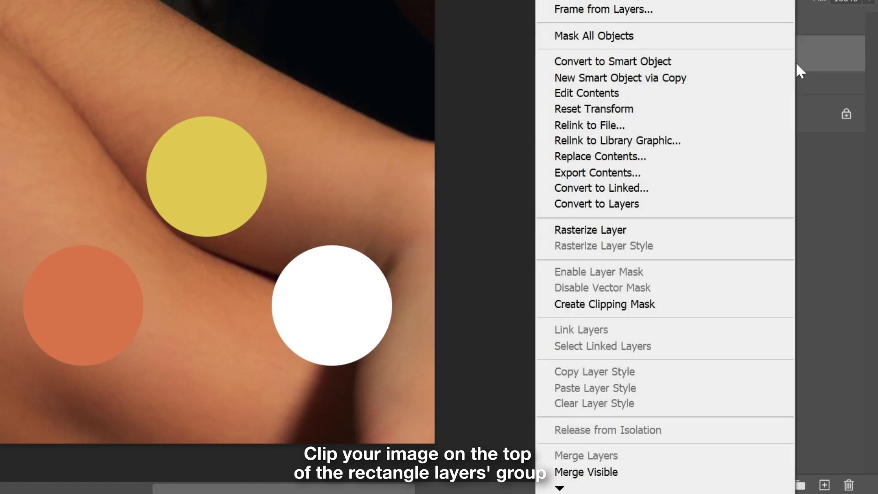
{"action": "left_click", "coordinate": [730, 312]}
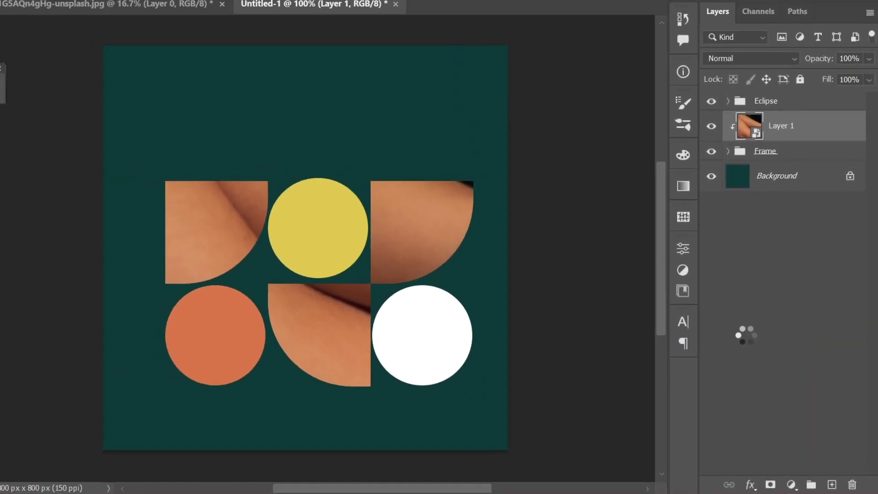
Step: Scale down the clipped photo and position it so the face fills the upper right shape
{"action": "key", "text": "ctrl+t"}
{"action": "scroll", "coordinate": [481, 315], "scroll_direction": "down", "scroll_amount": 3}
{"action": "left_click_drag", "start_coordinate": [229, 302], "coordinate": [406, 325]}
{"action": "left_click_drag", "start_coordinate": [512, 338], "coordinate": [509, 377]}
{"action": "left_click_drag", "start_coordinate": [547, 437], "coordinate": [603, 480]}
{"action": "left_click_drag", "start_coordinate": [545, 367], "coordinate": [543, 332]}
{"action": "left_click_drag", "start_coordinate": [601, 445], "coordinate": [556, 387]}
{"action": "left_click_drag", "start_coordinate": [498, 306], "coordinate": [532, 339]}
{"action": "key", "text": "Return"}
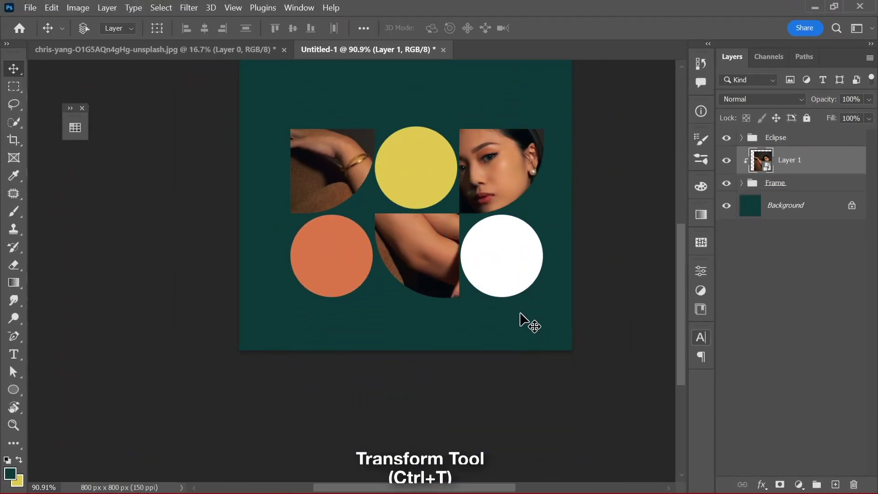
Step: Slightly reduce the photo's saturation with a Hue/Saturation adjustment
{"action": "key", "text": "ctrl+u"}
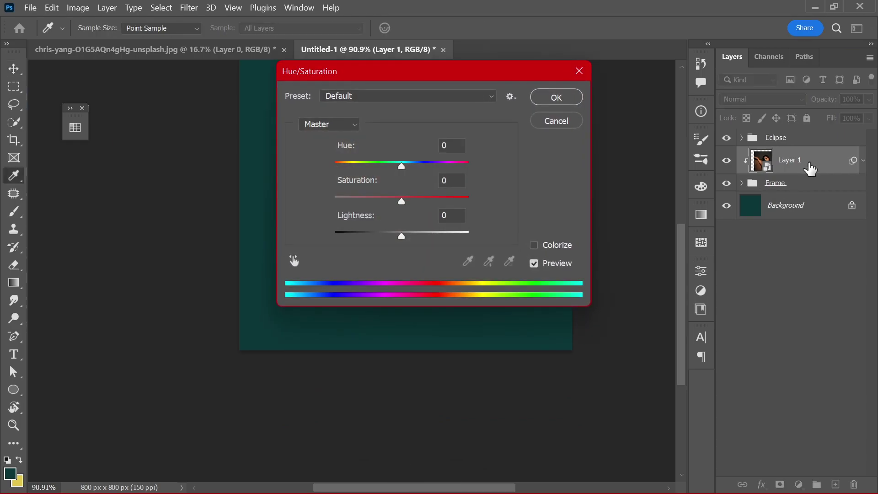
{"action": "left_click_drag", "start_coordinate": [452, 81], "coordinate": [708, 95]}
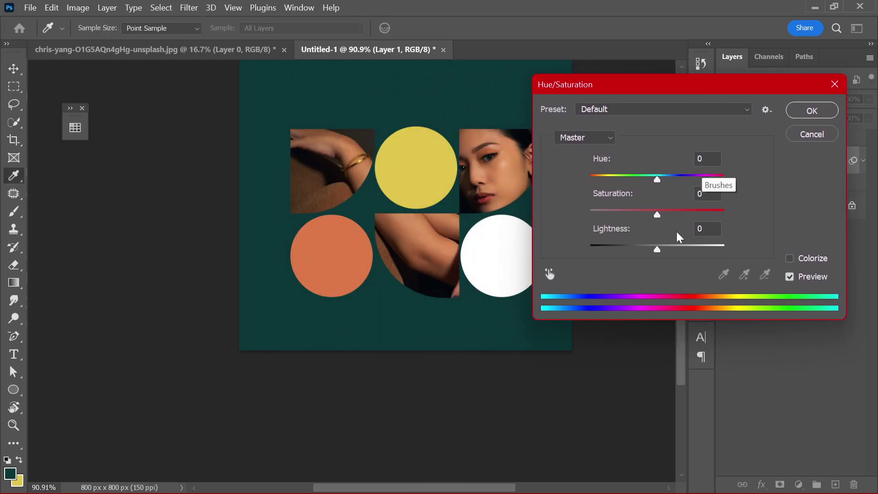
{"action": "left_click_drag", "start_coordinate": [658, 215], "coordinate": [644, 215]}
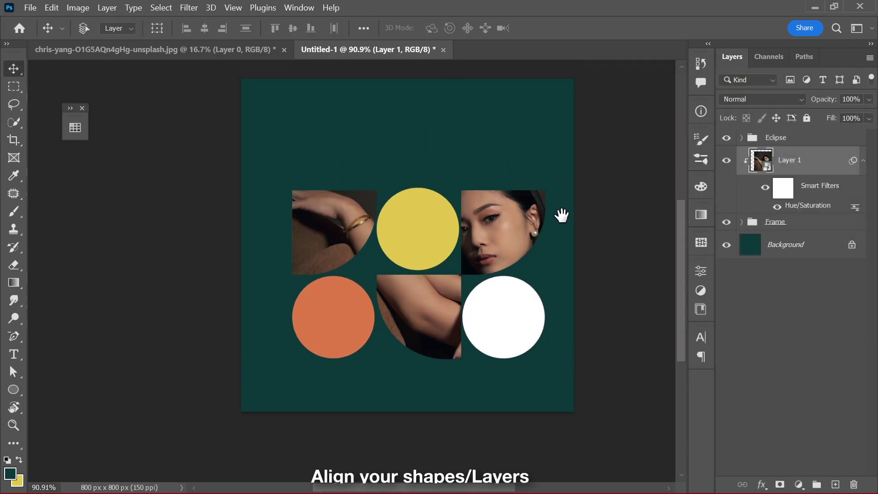
Step: Group the Eclipse group, photo layer and Frame group together and name the new group "Main"
{"action": "left_click", "coordinate": [776, 141]}
{"action": "left_click", "coordinate": [780, 225], "text": "shift"}
{"action": "key", "text": "ctrl+g"}
{"action": "double_click", "coordinate": [776, 137]}
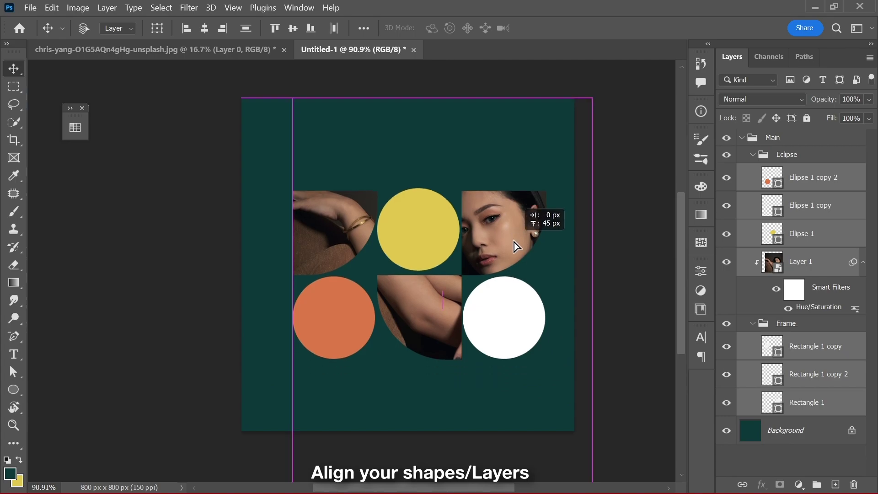
Step: Scale the Main group's composition down slightly and position it near the middle of the canvas
{"action": "left_click_drag", "start_coordinate": [513, 245], "coordinate": [515, 242]}
{"action": "key", "text": "ctrl+t"}
{"action": "left_click", "coordinate": [517, 222]}
{"action": "left_click_drag", "start_coordinate": [587, 101], "coordinate": [578, 110]}
{"action": "key", "text": "Return"}
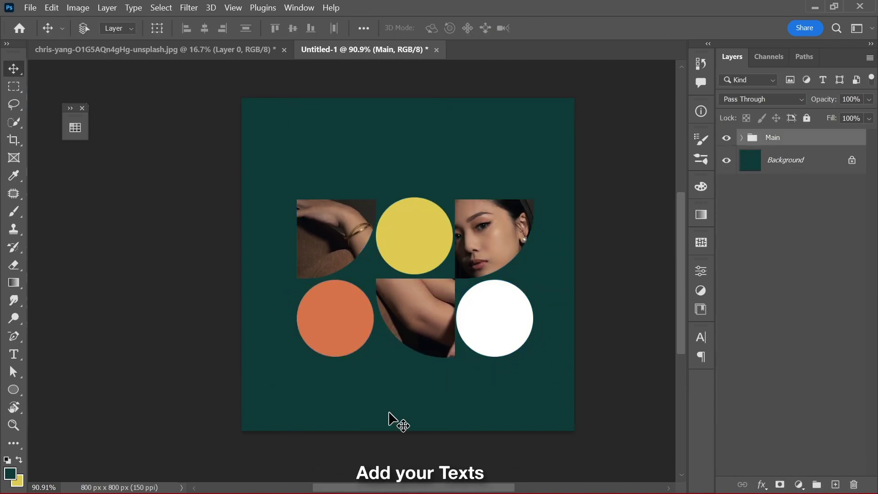
Step: Add the white headline "Make it Possible" above the shapes in Inter ExtraBold, 20 pt, with -40 tracking
{"action": "key", "text": "t"}
{"action": "left_click_drag", "start_coordinate": [270, 120], "coordinate": [426, 173]}
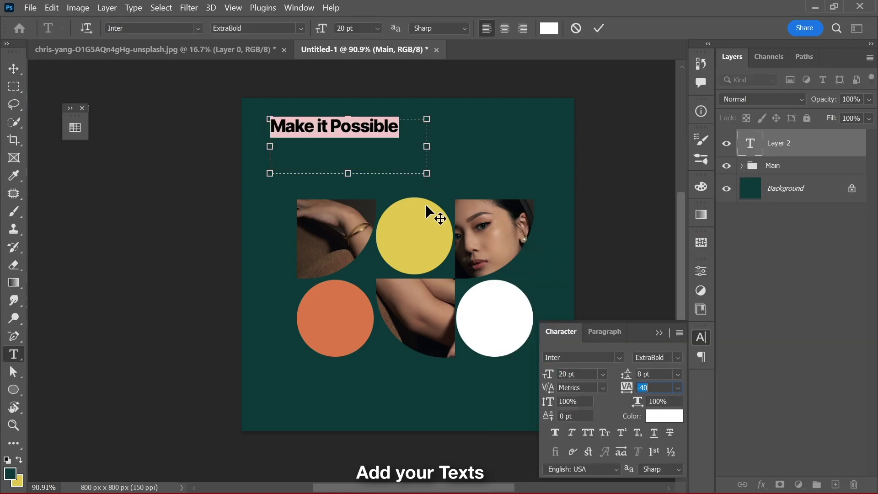
{"action": "key", "text": "ctrl+Return"}
{"action": "key", "text": "v"}
{"action": "left_click_drag", "start_coordinate": [363, 129], "coordinate": [363, 149]}
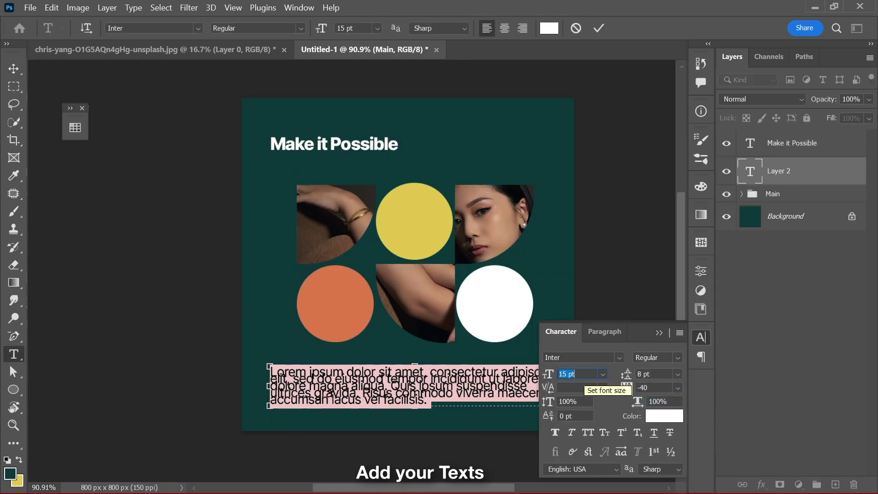
Step: Add a centred Lorem ipsum paragraph below the shapes in Inter Regular, 7 pt, in a text box about 492 px wide
{"action": "left_click_drag", "start_coordinate": [548, 373], "coordinate": [530, 374]}
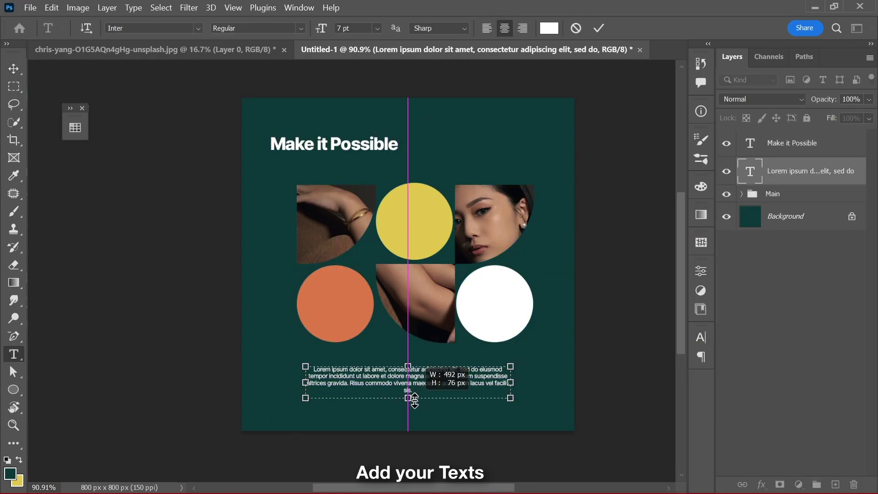
{"action": "left_click_drag", "start_coordinate": [409, 398], "coordinate": [414, 402]}
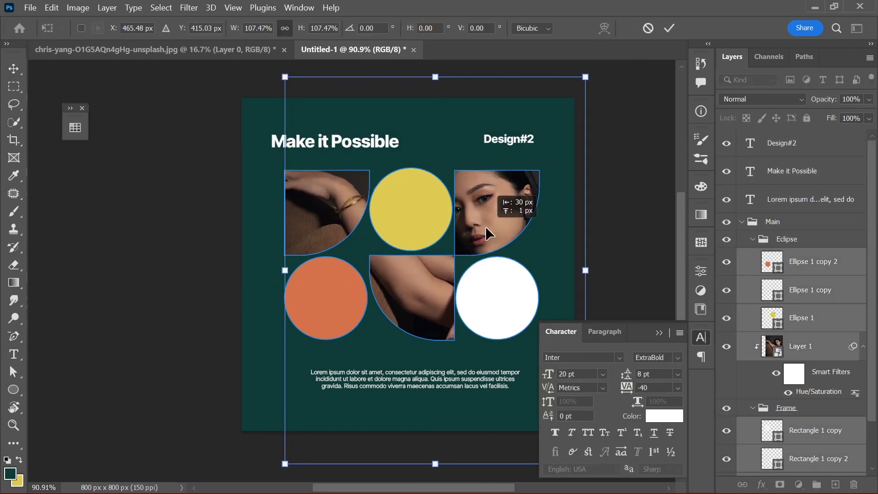
Step: Add the text "Design#2" at the upper right, enlarge the shape composition to about 107% and reposition it with the headline
{"action": "left_click_drag", "start_coordinate": [507, 196], "coordinate": [500, 240]}
{"action": "left_click_drag", "start_coordinate": [500, 240], "coordinate": [500, 237]}
{"action": "left_click_drag", "start_coordinate": [334, 141], "coordinate": [334, 138]}
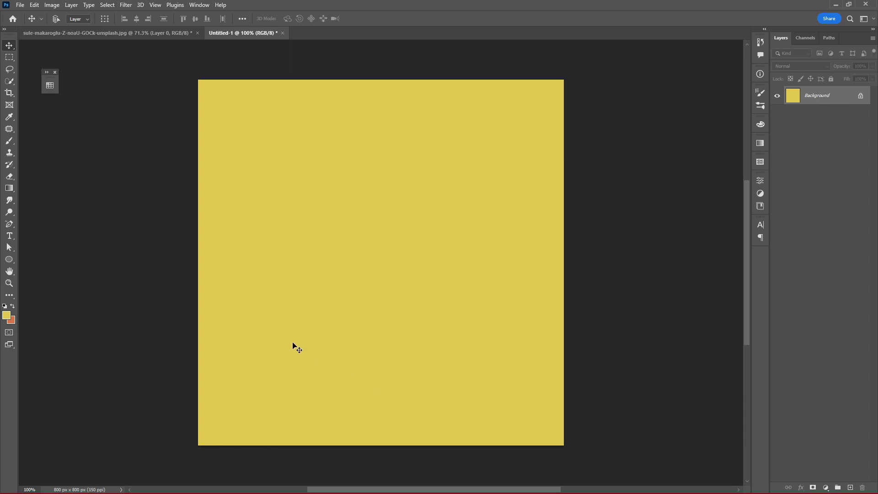
Step: Draw a square about 212 px wide left of centre on the yellow canvas and fill it with orange
{"action": "left_click", "coordinate": [9, 259]}
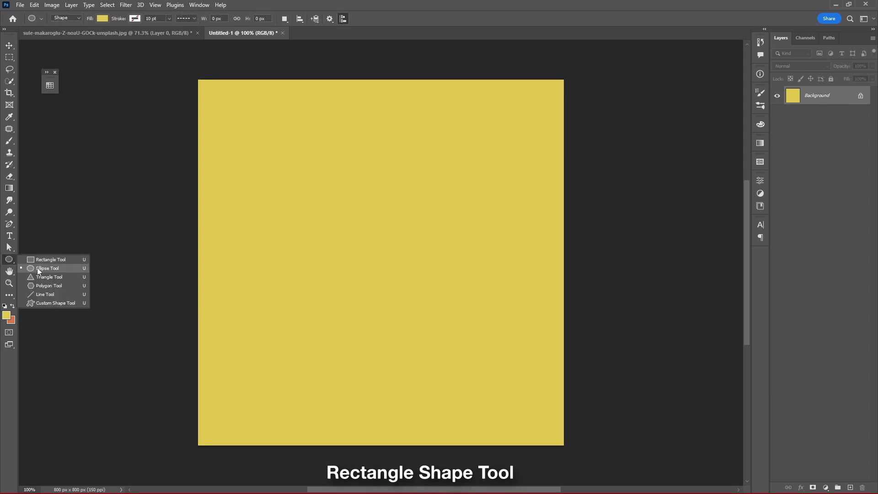
{"action": "left_click", "coordinate": [48, 259]}
{"action": "left_click_drag", "start_coordinate": [277, 186], "coordinate": [365, 286]}
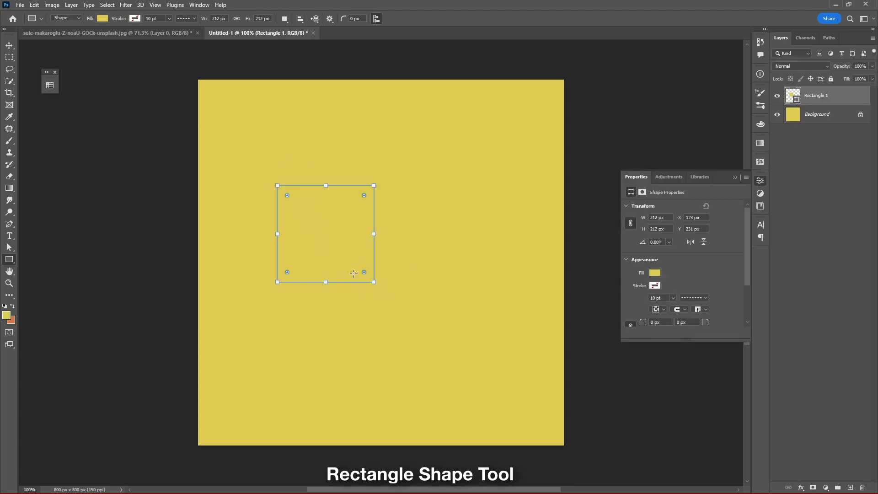
{"action": "left_click", "coordinate": [102, 19]}
{"action": "left_click", "coordinate": [53, 68]}
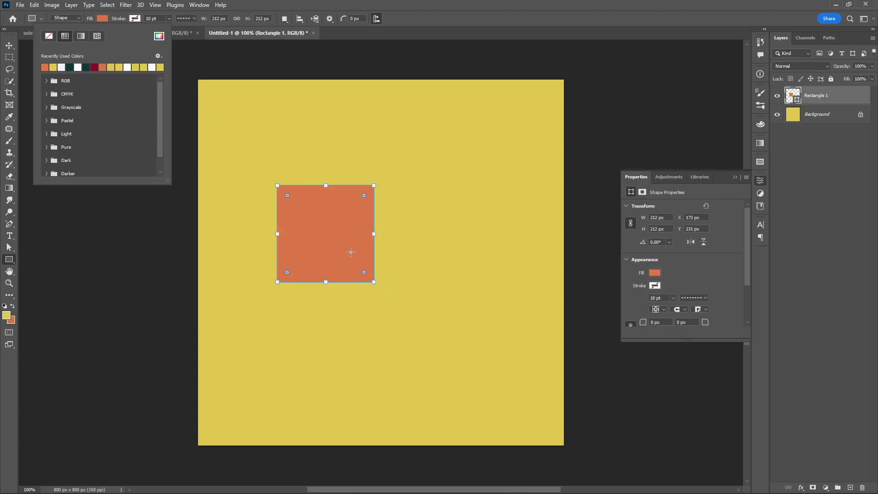
Step: Round the orange square's corners to 106 px, leaving only the lower-right corner sharp
{"action": "left_click", "coordinate": [364, 272]}
{"action": "left_click_drag", "start_coordinate": [364, 272], "coordinate": [238, 198]}
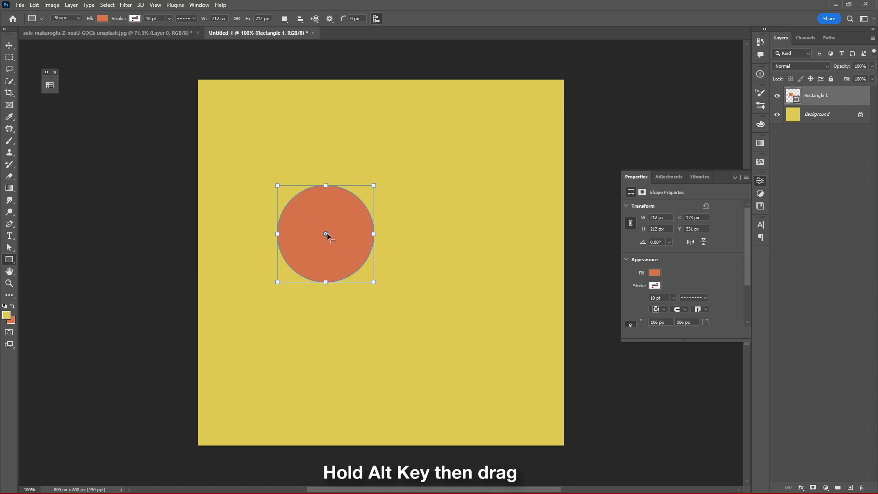
{"action": "left_click_drag", "start_coordinate": [326, 235], "coordinate": [401, 300]}
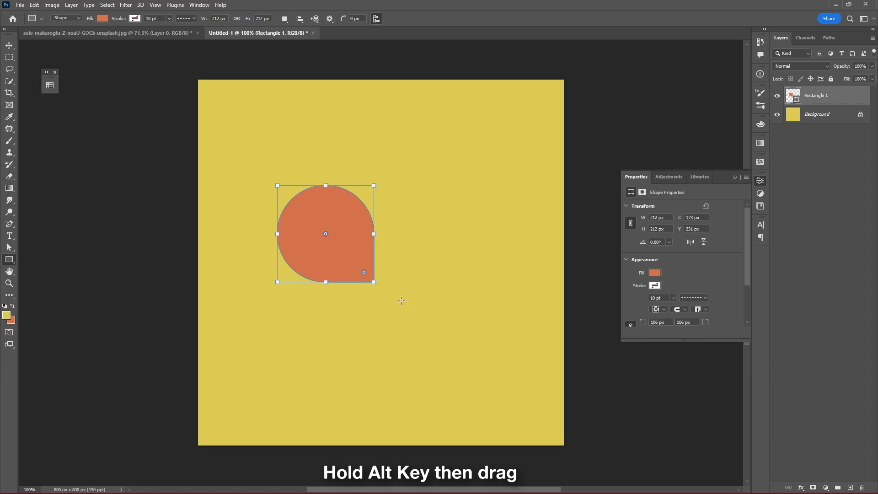
Step: Duplicate the orange shape directly to its right and flip the copy both horizontally and vertically
{"action": "key", "text": "v"}
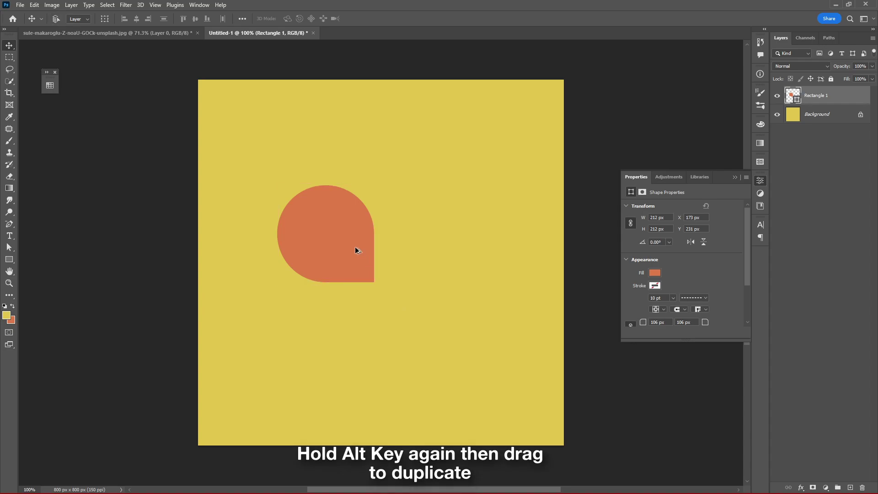
{"action": "left_click_drag", "start_coordinate": [357, 251], "coordinate": [456, 251]}
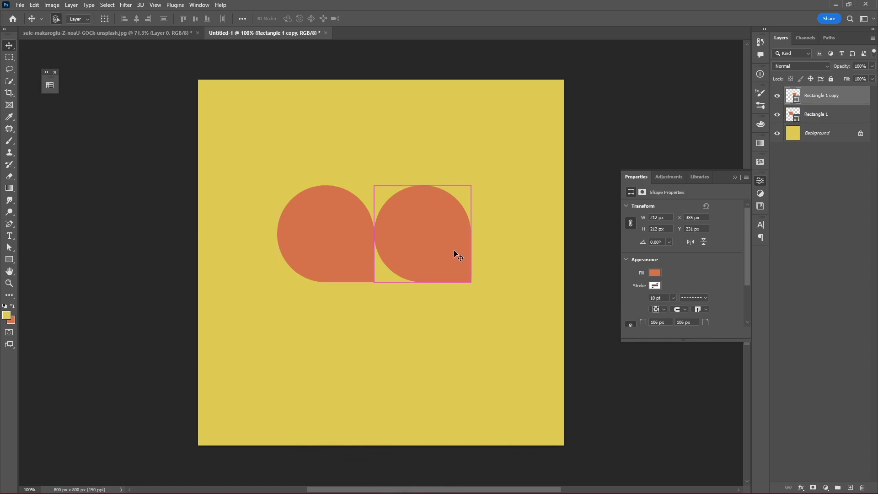
{"action": "key", "text": "ctrl+t"}
{"action": "right_click", "coordinate": [454, 251]}
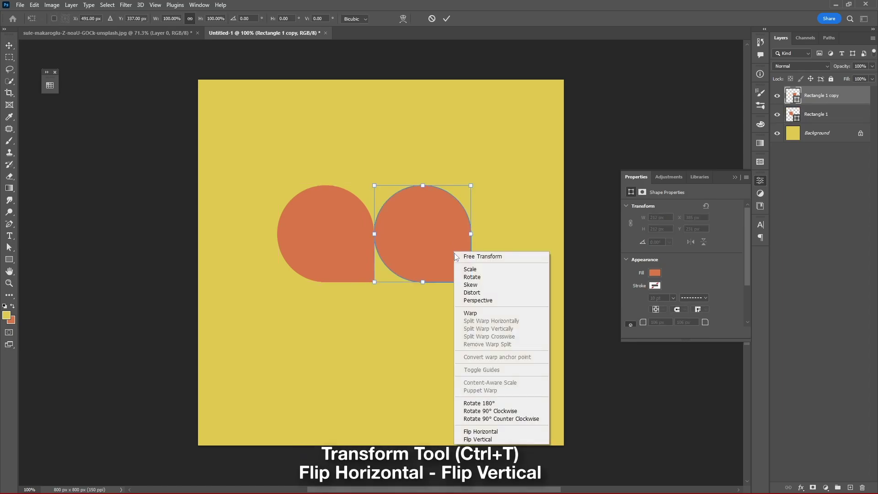
{"action": "left_click", "coordinate": [480, 431]}
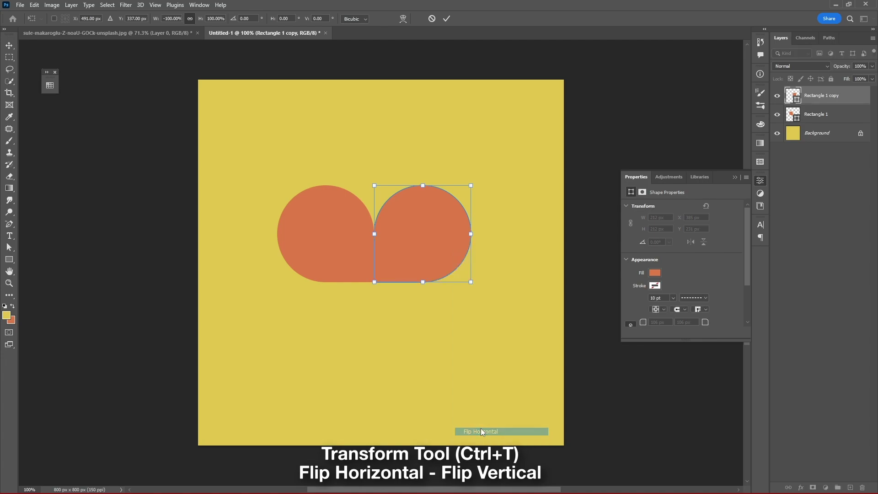
{"action": "right_click", "coordinate": [435, 235]}
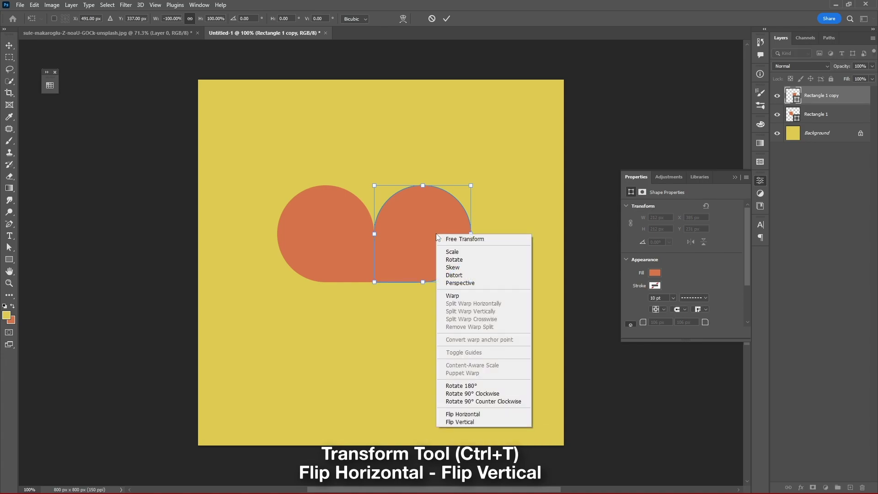
{"action": "left_click", "coordinate": [456, 421]}
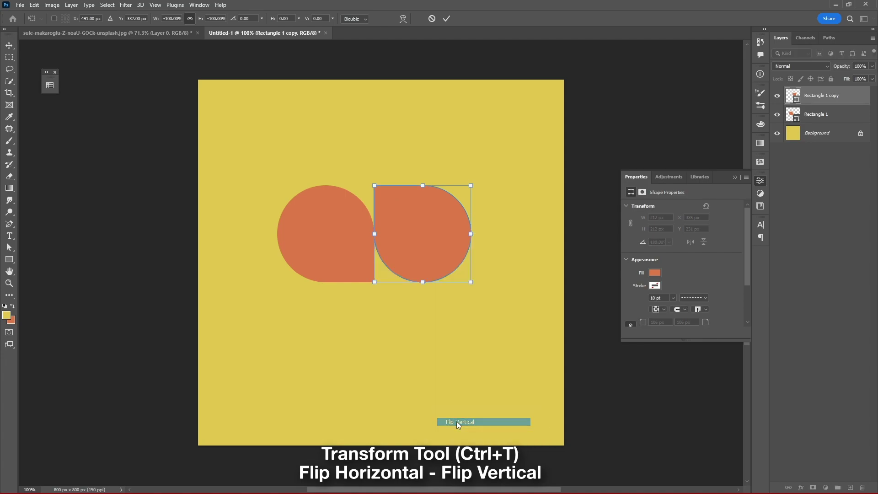
Step: Move the flipped copy straight down so its sharp corner meets the sharp corner of the original shape
{"action": "left_click_drag", "start_coordinate": [421, 203], "coordinate": [425, 304]}
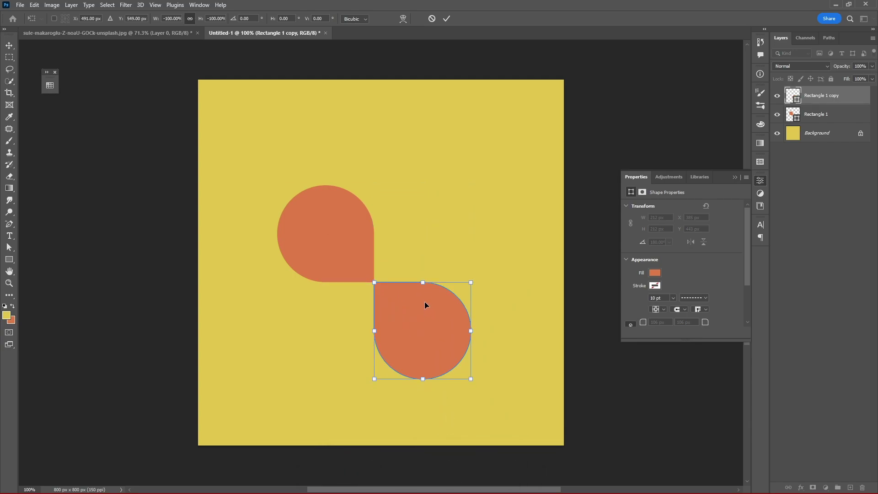
{"action": "left_click", "coordinate": [734, 177]}
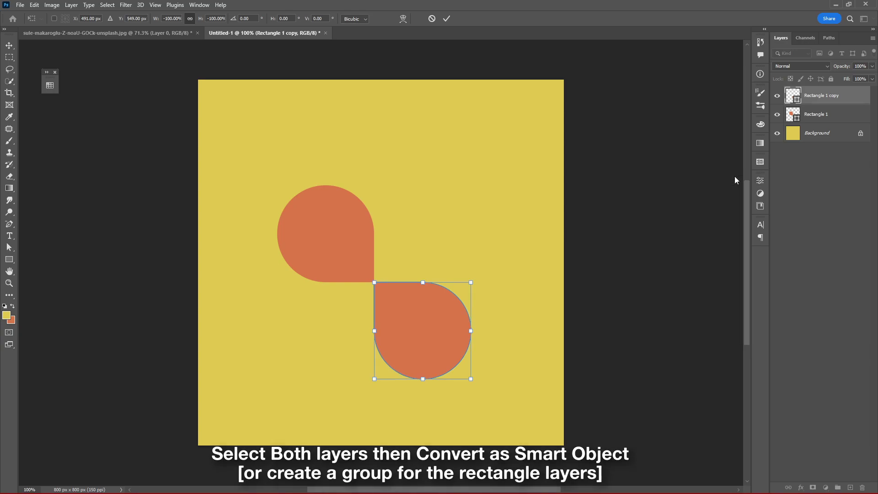
{"action": "key", "text": "Return"}
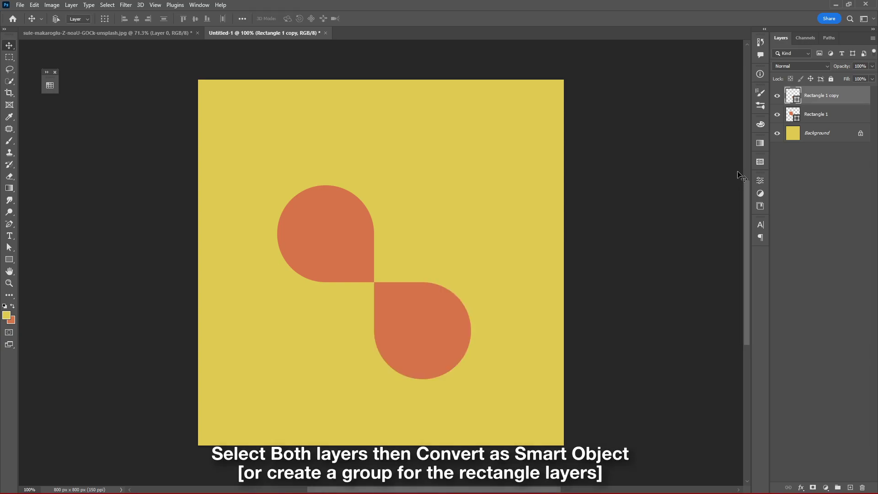
Step: Convert the two orange shapes together into one smart object and rename its layer "Main Frame"
{"action": "left_click", "coordinate": [838, 116], "text": "ctrl"}
{"action": "right_click", "coordinate": [839, 114]}
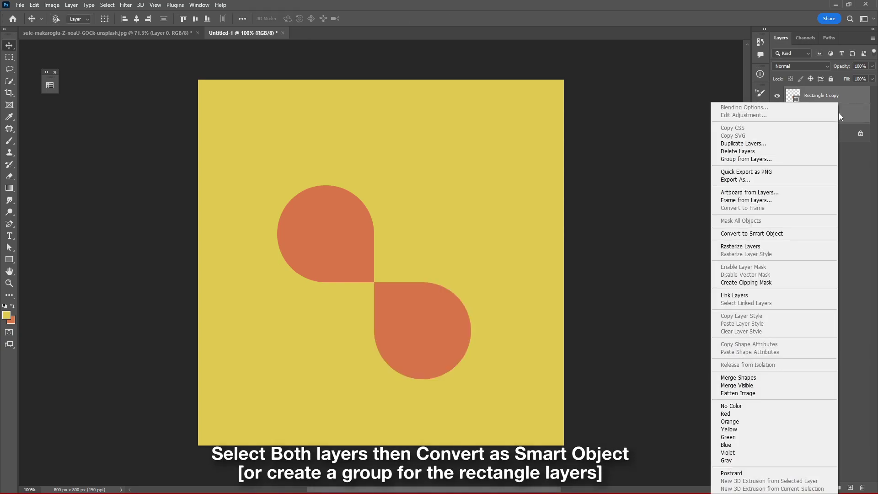
{"action": "left_click", "coordinate": [789, 228]}
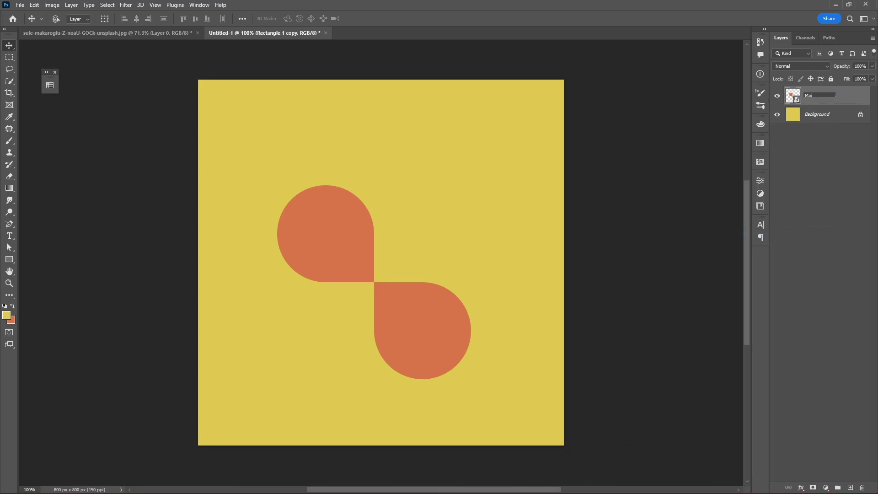
{"action": "type", "text": "e"}
{"action": "key", "text": "Return"}
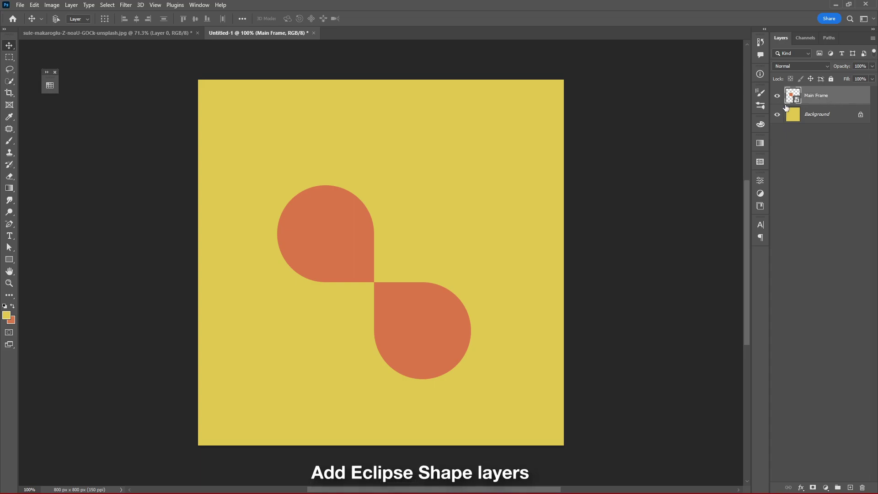
Step: Draw an ellipse circle about 216 px wide in the empty upper-right area beside the orange shapes, filled with off-white
{"action": "left_click", "coordinate": [12, 259]}
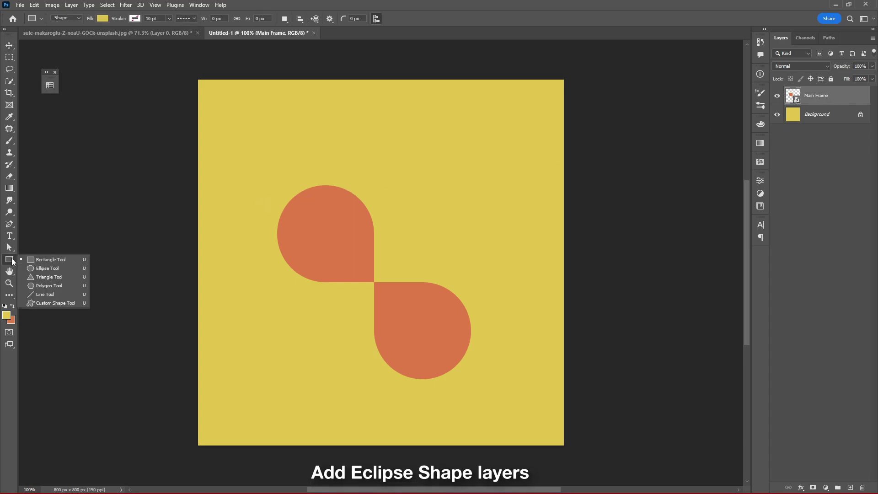
{"action": "left_click", "coordinate": [41, 268]}
{"action": "left_click_drag", "start_coordinate": [392, 183], "coordinate": [494, 280]}
{"action": "left_click", "coordinate": [102, 18]}
{"action": "left_click", "coordinate": [55, 66]}
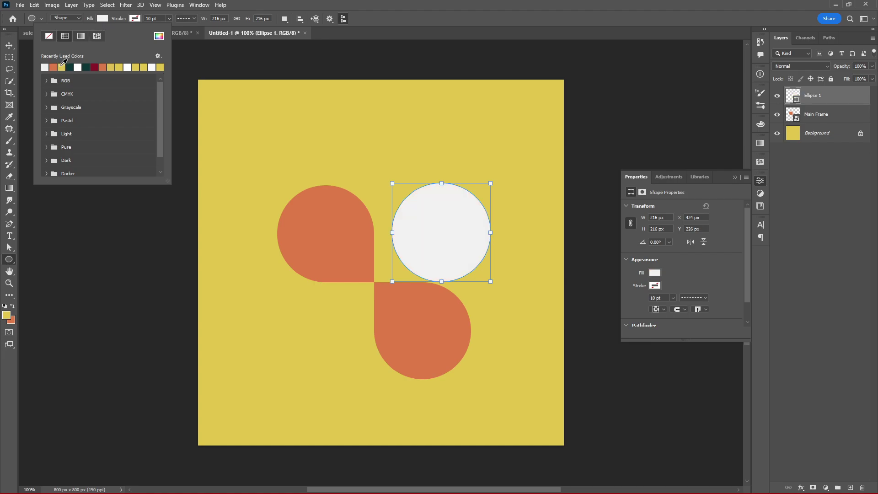
{"action": "key", "text": "Return"}
Step: Fit the white circle against the orange shapes and place a duplicate at the lower left, filled with dark green
{"action": "key", "text": "v"}
{"action": "left_click_drag", "start_coordinate": [478, 242], "coordinate": [356, 331]}
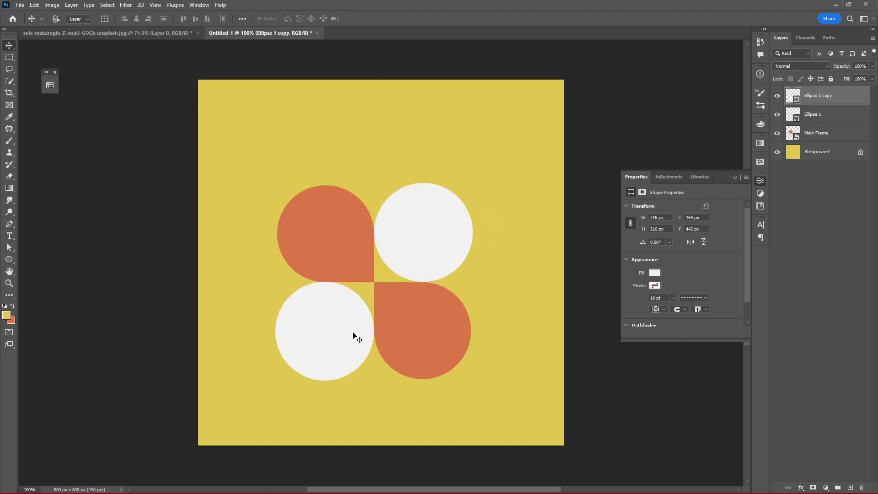
{"action": "key", "text": "u"}
{"action": "left_click", "coordinate": [98, 21]}
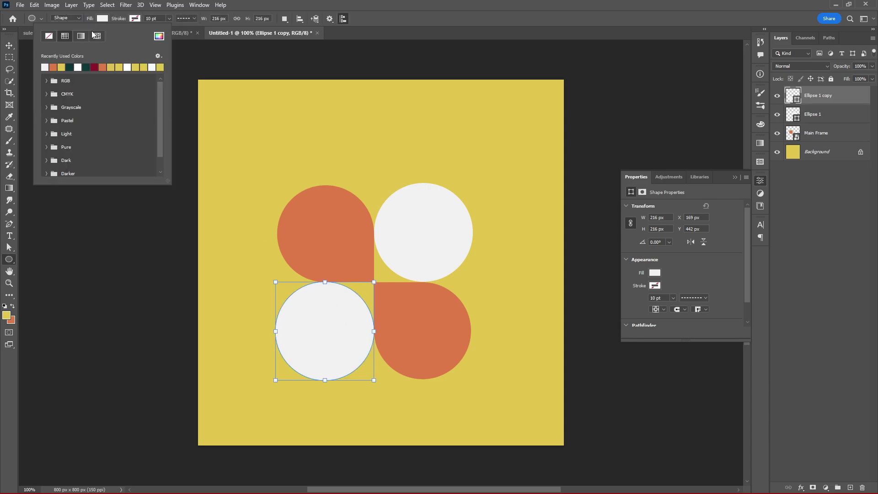
{"action": "left_click", "coordinate": [70, 65]}
{"action": "key", "text": "v"}
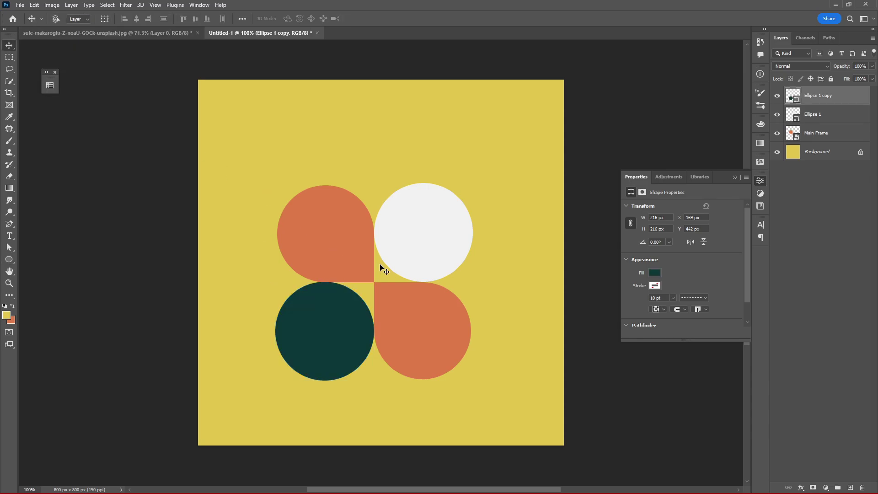
Step: Group the white and green circle layers and name the group "Eclipses"
{"action": "left_click", "coordinate": [735, 177]}
{"action": "left_click", "coordinate": [812, 117], "text": "shift"}
{"action": "key", "text": "ctrl+g"}
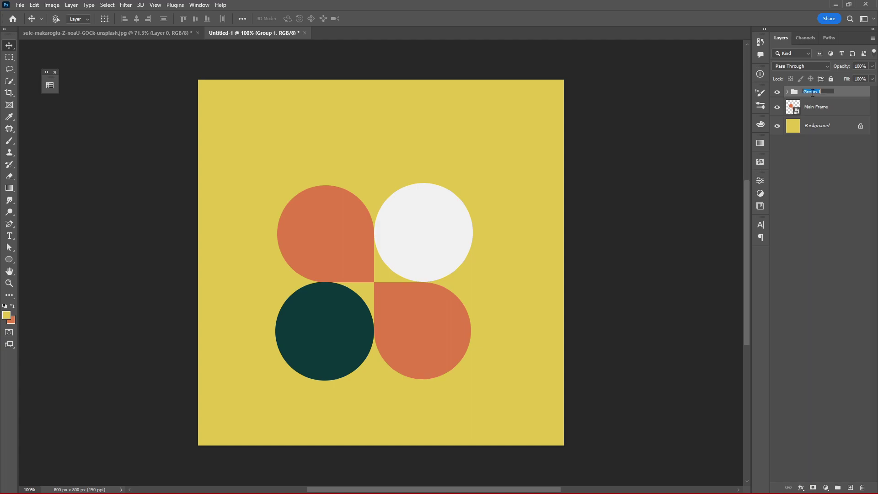
{"action": "left_click", "coordinate": [811, 93]}
{"action": "type", "text": "Eclipses"}
{"action": "key", "text": "Return"}
Step: Bring the beach portrait photo into the poster directly above the Main Frame layer and clip it to that layer
{"action": "left_click", "coordinate": [816, 107]}
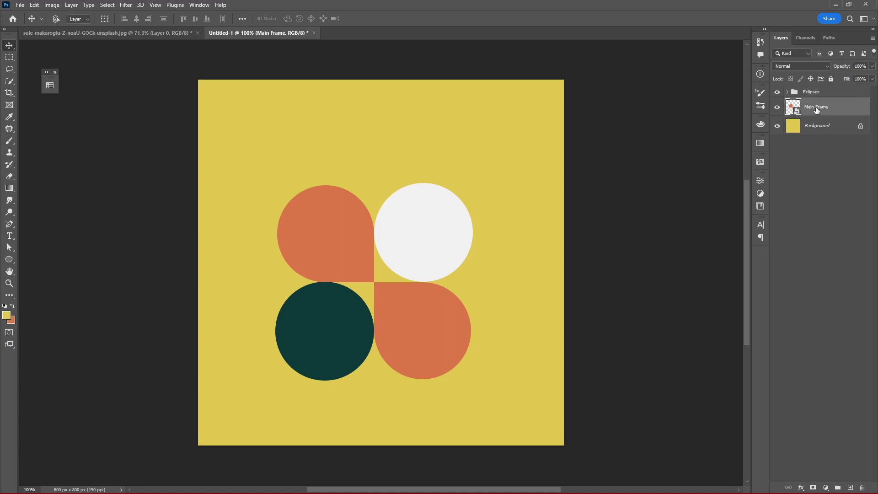
{"action": "left_click", "coordinate": [160, 34]}
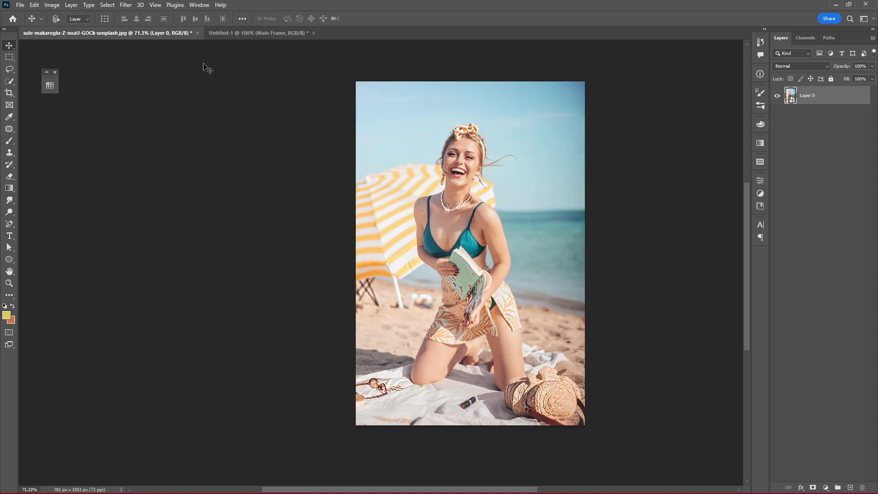
{"action": "left_click_drag", "start_coordinate": [485, 189], "coordinate": [435, 289]}
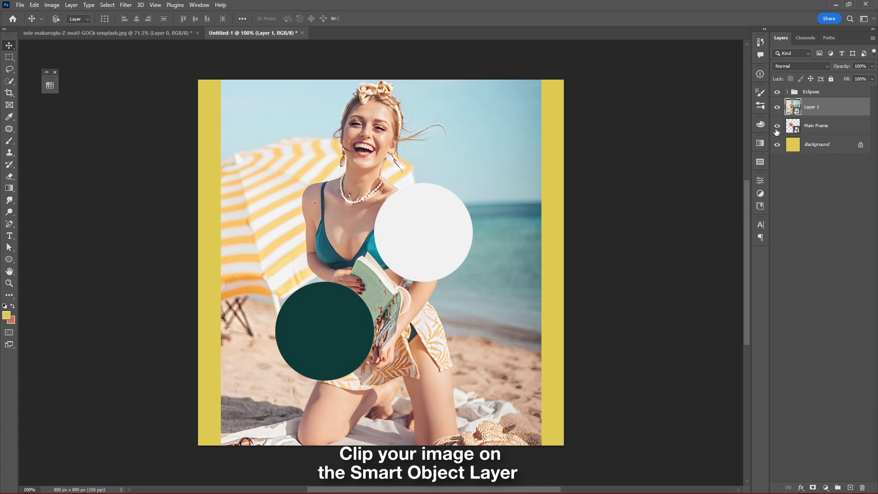
{"action": "right_click", "coordinate": [839, 107]}
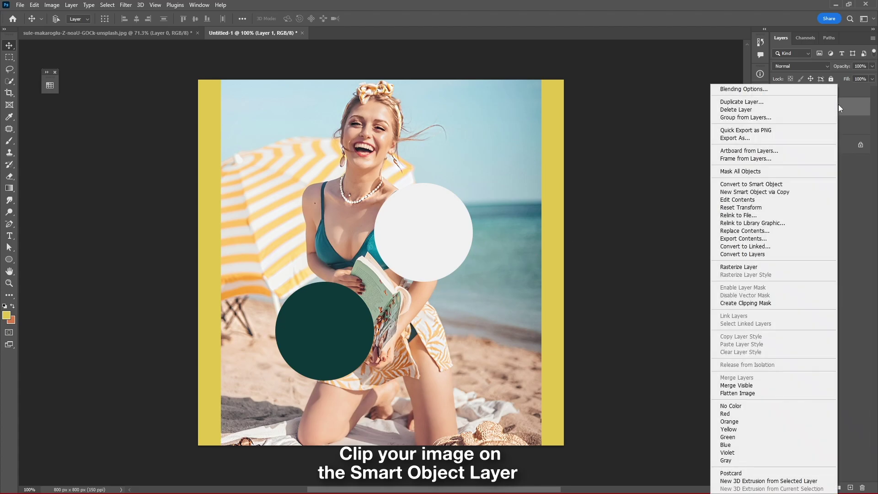
{"action": "left_click", "coordinate": [737, 303]}
Step: Enlarge and reposition the clipped photo so the woman's face fills the upper-left shape
{"action": "left_click_drag", "start_coordinate": [331, 220], "coordinate": [336, 309]}
{"action": "key", "text": "ctrl+t"}
{"action": "left_click_drag", "start_coordinate": [542, 357], "coordinate": [627, 356]}
{"action": "left_click_drag", "start_coordinate": [533, 264], "coordinate": [472, 309]}
{"action": "key", "text": "Return"}
Step: Group the clipped photo with the Main Frame layer and name the group "Subject"
{"action": "key", "text": "ctrl+g"}
{"action": "double_click", "coordinate": [811, 104]}
{"action": "key", "text": "Return"}
Step: Enlarge the Eclipses and Subject groups together and centre the composition on the canvas
{"action": "left_click", "coordinate": [825, 94], "text": "shift"}
{"action": "key", "text": "ctrl+t"}
{"action": "left_click_drag", "start_coordinate": [567, 402], "coordinate": [593, 402]}
{"action": "mouse_move", "coordinate": [424, 238]}
{"action": "left_mouse_down"}
{"action": "mouse_move", "coordinate": [441, 238]}
{"action": "mouse_move", "coordinate": [431, 239]}
{"action": "left_mouse_up"}
{"action": "key", "text": "Return"}
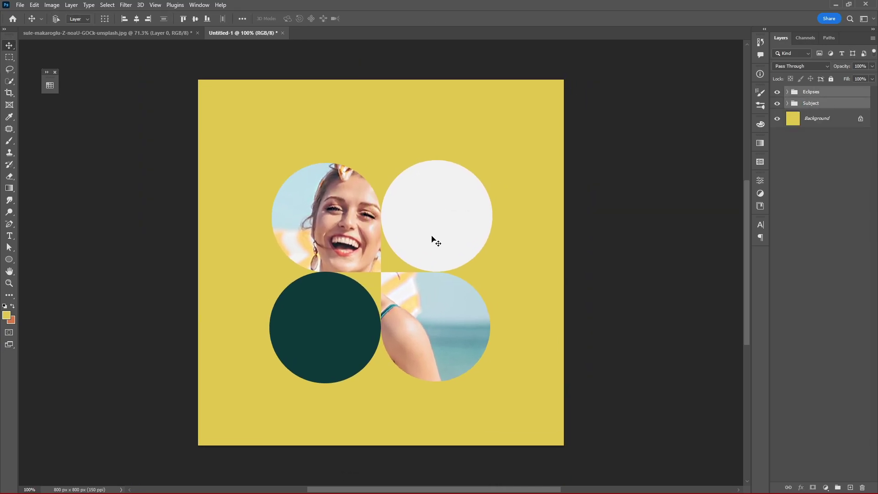
Step: Add the headline "Laughter makes it more lighter" in a text box at the canvas's upper left
{"action": "key", "text": "t"}
{"action": "mouse_move", "coordinate": [216, 91]}
{"action": "left_mouse_down"}
{"action": "mouse_move", "coordinate": [385, 144]}
{"action": "mouse_move", "coordinate": [341, 102]}
{"action": "left_mouse_up"}
{"action": "type", "text": "Laughter makes it more lighter"}
{"action": "key", "text": "ctrl+a"}
Step: Format the headline as left-aligned Inter ExtraBold with 18 pt leading and end it with a full stop
{"action": "left_click", "coordinate": [760, 225]}
{"action": "left_click", "coordinate": [744, 238]}
{"action": "left_click", "coordinate": [736, 300]}
{"action": "left_click", "coordinate": [323, 19]}
{"action": "type", "text": "."}
{"action": "key", "text": "ctrl+a"}
{"action": "left_click_drag", "start_coordinate": [710, 249], "coordinate": [716, 249]}
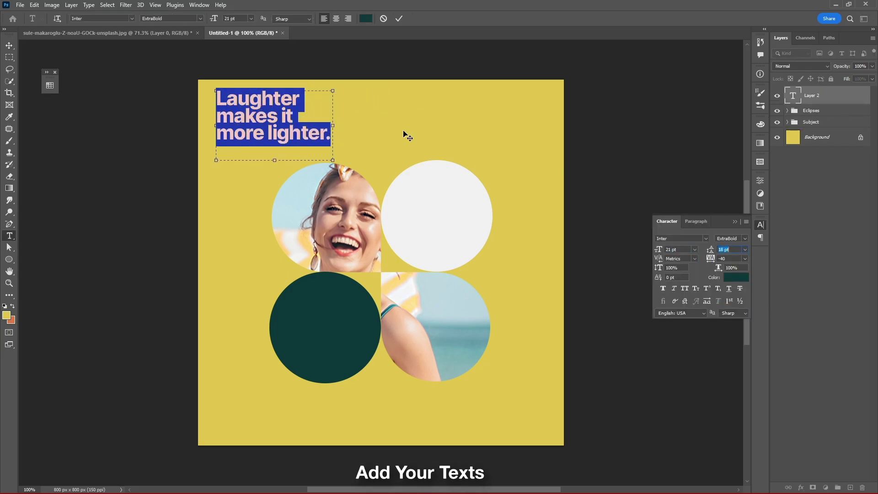
Step: Widen the headline's text box so it wraps onto two lines and move it down, closer to the shapes
{"action": "left_click_drag", "start_coordinate": [332, 125], "coordinate": [371, 124]}
{"action": "left_click", "coordinate": [9, 45]}
{"action": "left_click_drag", "start_coordinate": [287, 100], "coordinate": [292, 117]}
Step: Add a Lorem ipsum paragraph below the shapes, reducing its font size and leading and centring the text
{"action": "key", "text": "t"}
{"action": "left_click_drag", "start_coordinate": [231, 393], "coordinate": [535, 429]}
{"action": "left_click_drag", "start_coordinate": [657, 249], "coordinate": [650, 249]}
{"action": "left_click_drag", "start_coordinate": [710, 249], "coordinate": [704, 249]}
{"action": "left_click", "coordinate": [336, 19]}
Step: Narrow the Lorem ipsum text box to a three-line paragraph and centre it beneath the shapes
{"action": "left_click_drag", "start_coordinate": [535, 404], "coordinate": [451, 404]}
{"action": "left_click_drag", "start_coordinate": [341, 406], "coordinate": [343, 415]}
{"action": "left_click", "coordinate": [9, 46]}
{"action": "left_click_drag", "start_coordinate": [419, 224], "coordinate": [460, 237]}
Step: Add the text "Design#3" in a small bold weight at the canvas's upper right, level with the headline
{"action": "key", "text": "t"}
{"action": "left_click_drag", "start_coordinate": [428, 109], "coordinate": [528, 140]}
{"action": "type", "text": "Design"}
{"action": "left_click_drag", "start_coordinate": [658, 249], "coordinate": [661, 249]}
{"action": "left_click", "coordinate": [744, 238]}
{"action": "left_click", "coordinate": [736, 300]}
{"action": "left_click_drag", "start_coordinate": [479, 140], "coordinate": [507, 124]}
{"action": "left_click", "coordinate": [10, 46]}
{"action": "left_click", "coordinate": [735, 221]}
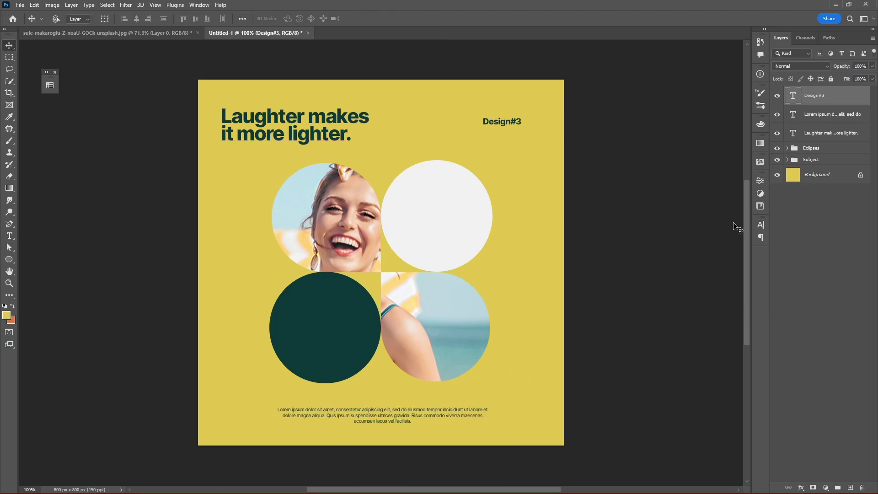